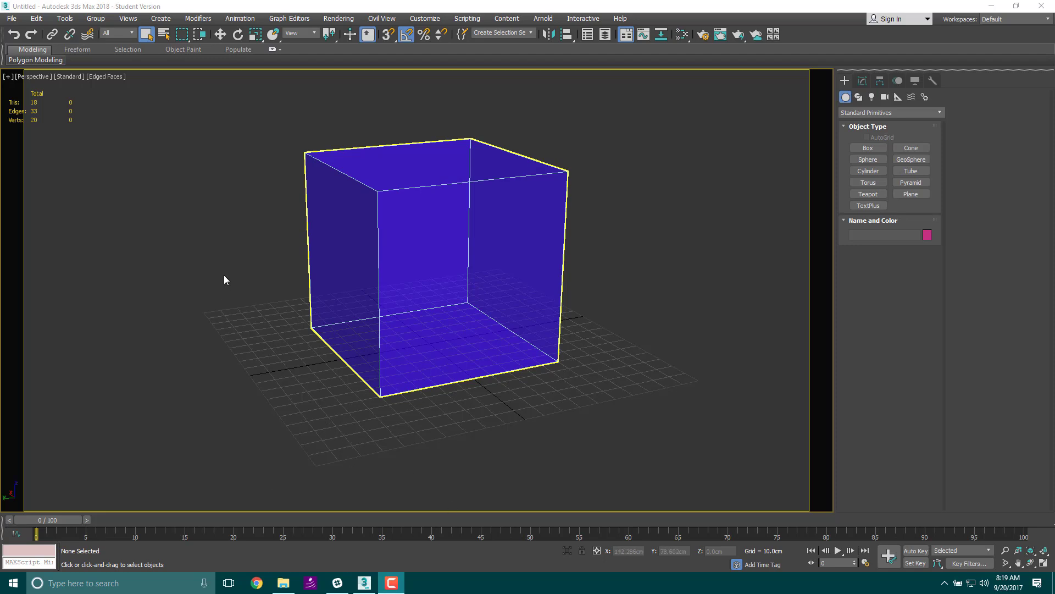
# Open the Slate Material Editor and move the existing modeling material node aside to free space in the view
pyautogui.keyDown('alt'); pyautogui.moveTo(240, 265); pyautogui.dragTo(378, 270, button='middle'); pyautogui.keyUp('alt')
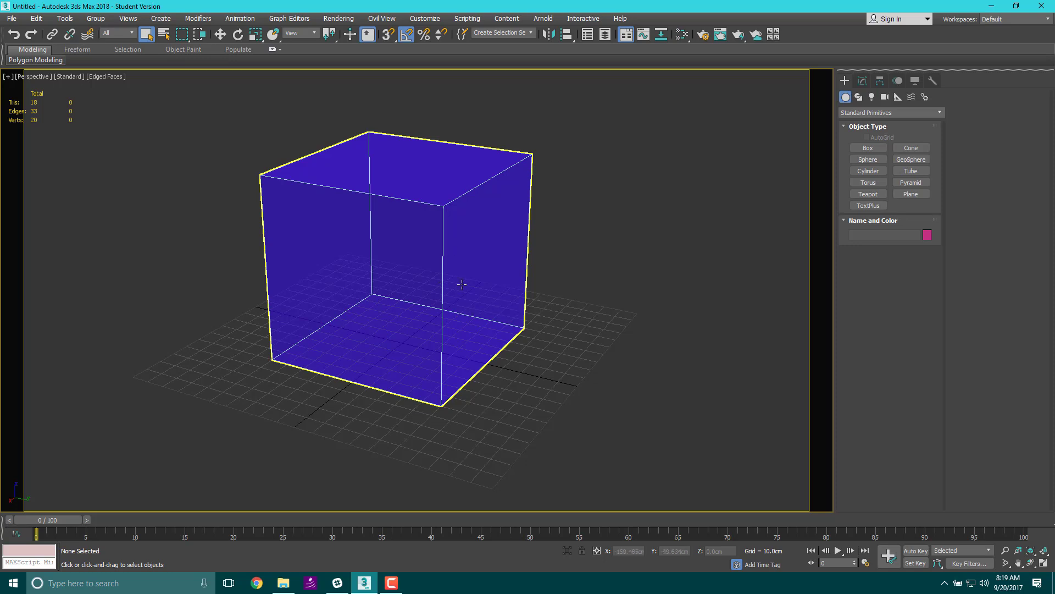
pyautogui.keyDown('alt'); pyautogui.moveTo(511, 335); pyautogui.dragTo(440, 324, button='middle'); pyautogui.keyUp('alt')
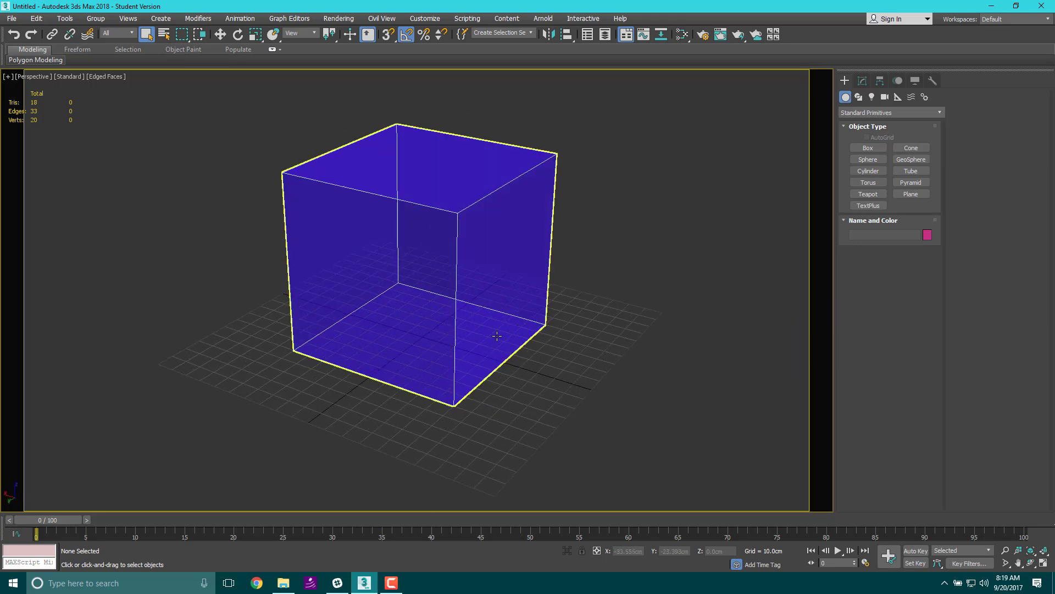
pyautogui.press('m')
pyautogui.moveTo(0, 121); pyautogui.dragTo(664, 120)
pyautogui.moveTo(342, 228); pyautogui.dragTo(515, 223)
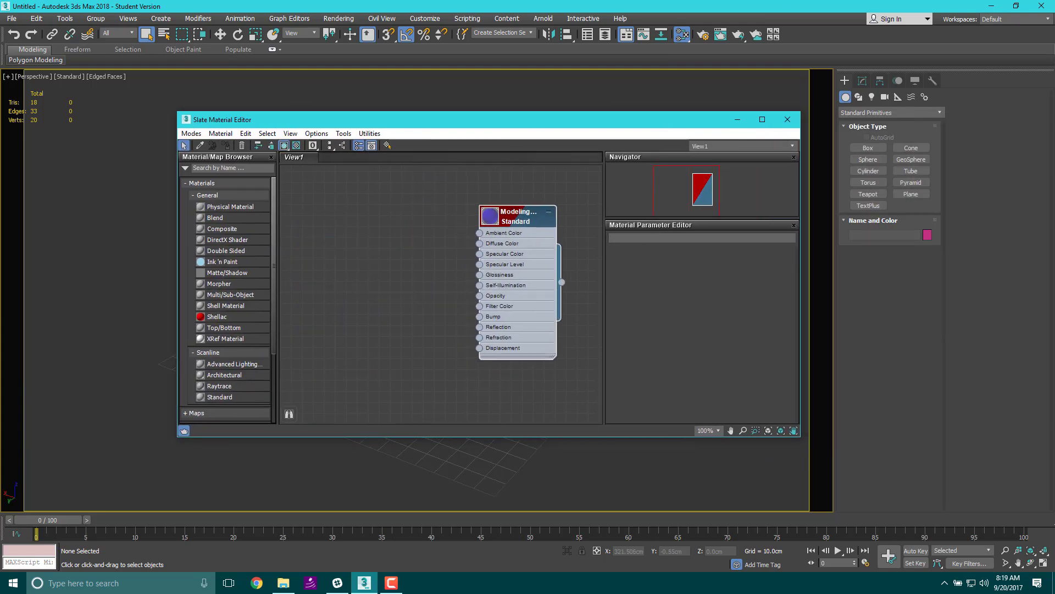
# Switch to File Explorer and bring the Crate256_DM image into the Slate Material Editor view as a bitmap node
pyautogui.hotkey('alt', 'Tab')
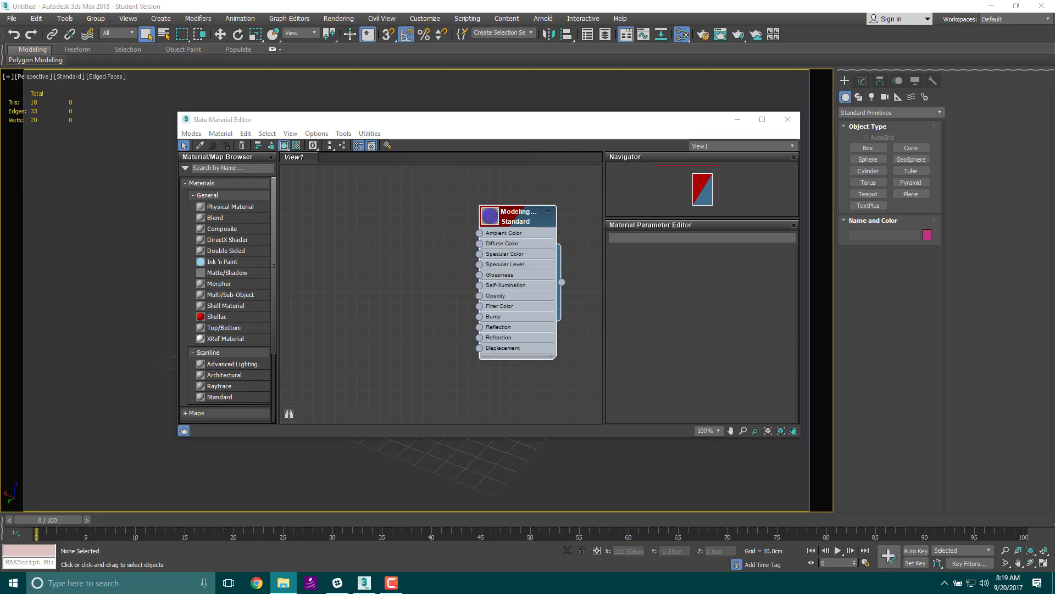
pyautogui.moveTo(0, 199); pyautogui.dragTo(598, 152)
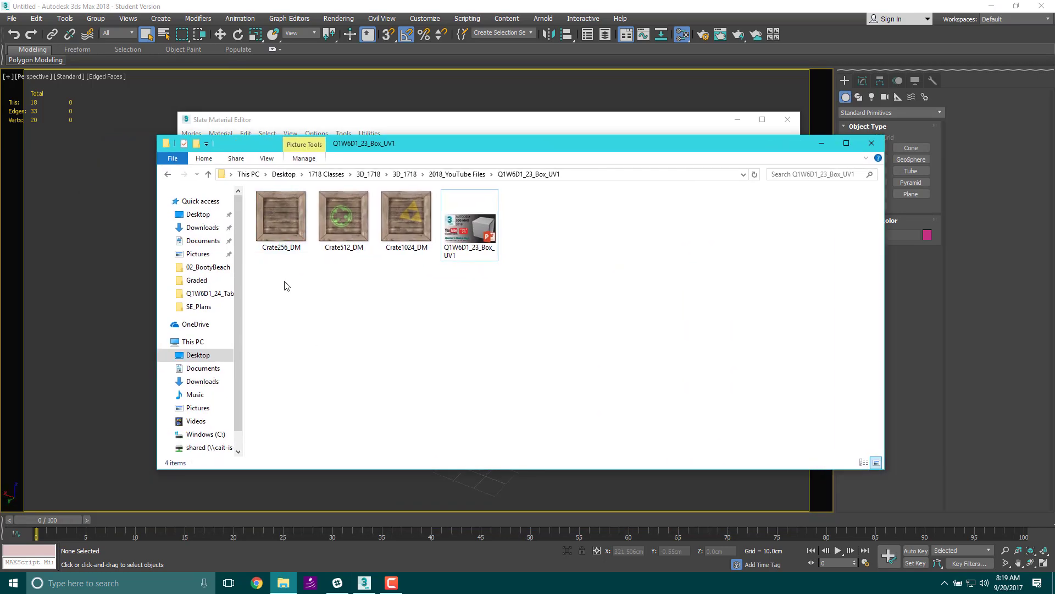
pyautogui.moveTo(417, 138); pyautogui.dragTo(596, 140)
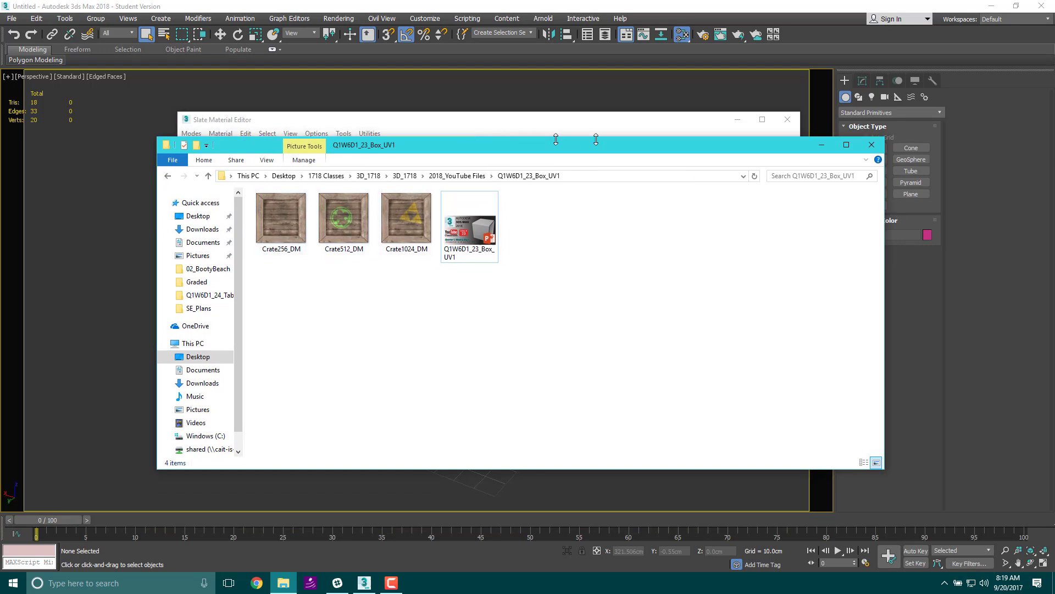
pyautogui.moveTo(531, 160); pyautogui.dragTo(972, 204)
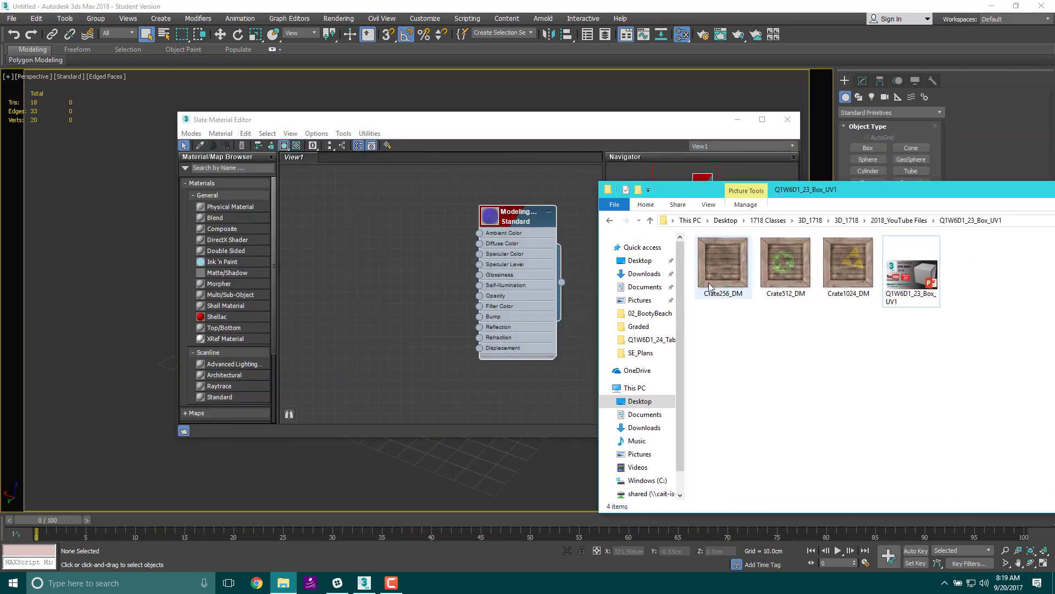
pyautogui.click(720, 275)
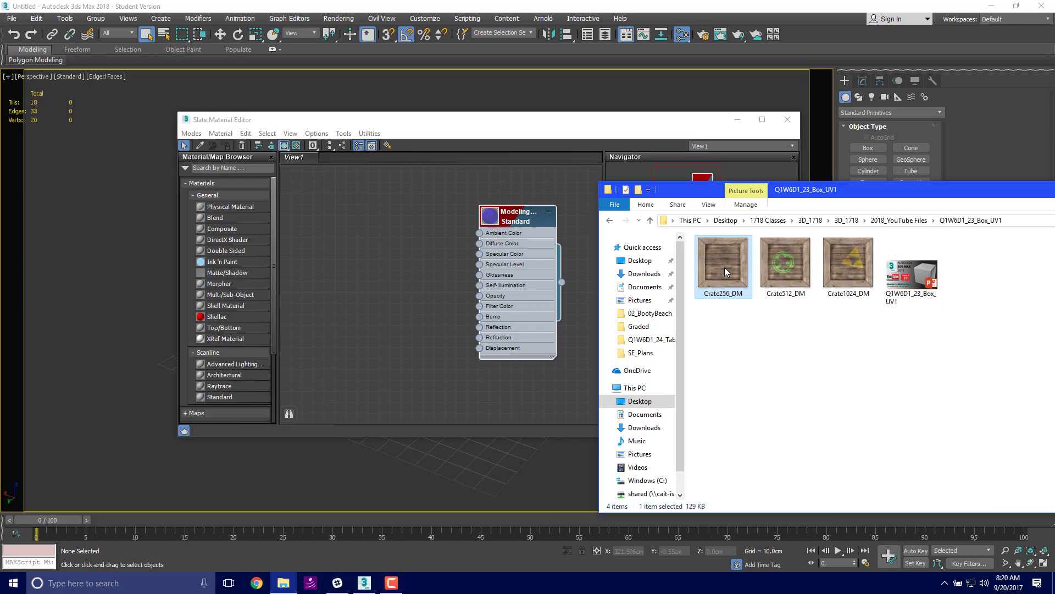
pyautogui.moveTo(725, 268); pyautogui.dragTo(371, 272)
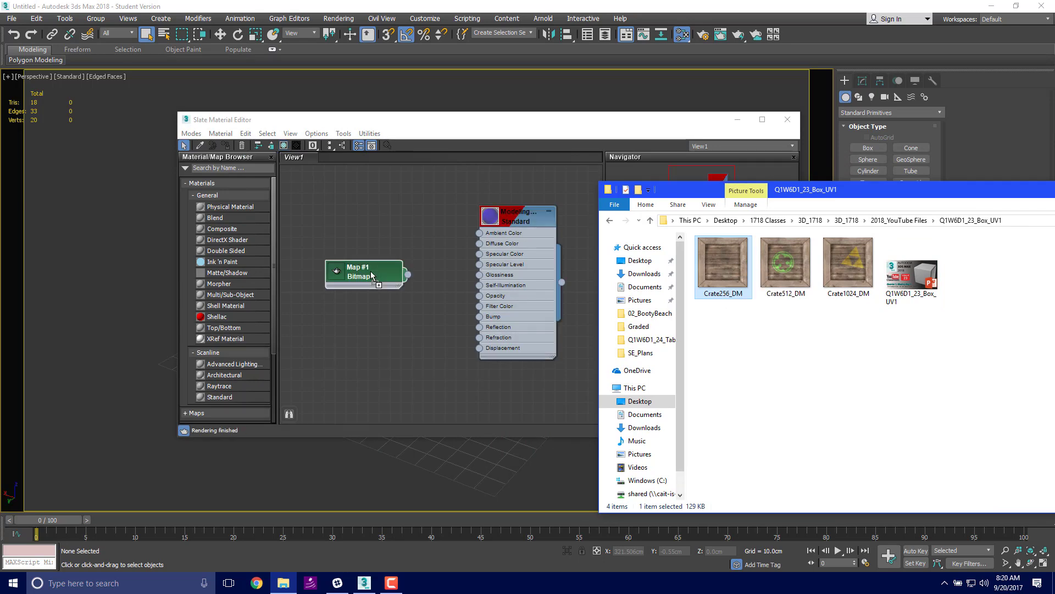
pyautogui.click(908, 179)
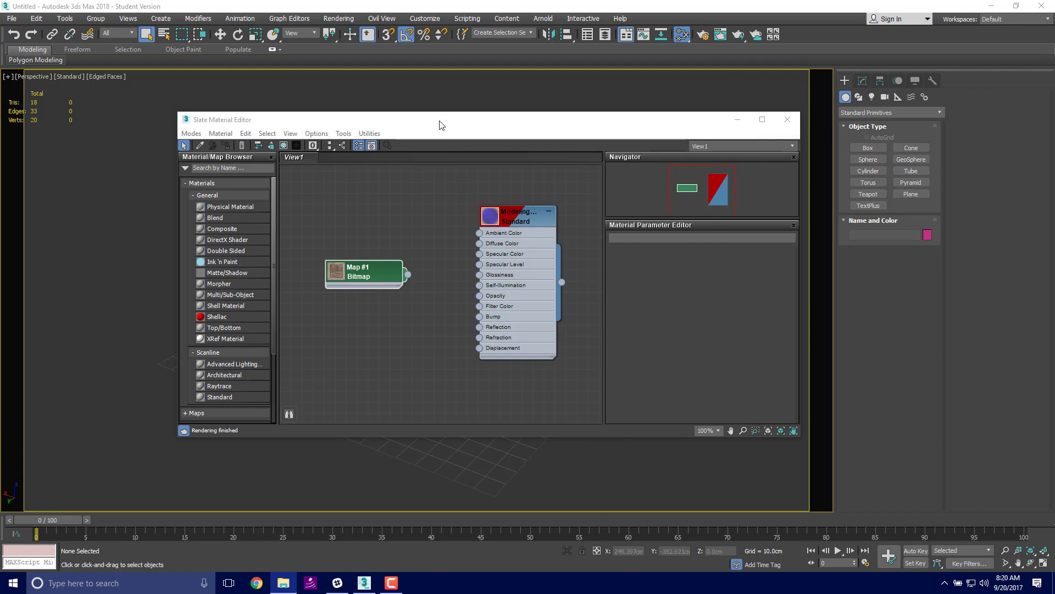
# Add a Scanline Standard material below the existing one and connect the crate bitmap to its Diffuse Color
pyautogui.moveTo(438, 123); pyautogui.dragTo(649, 117)
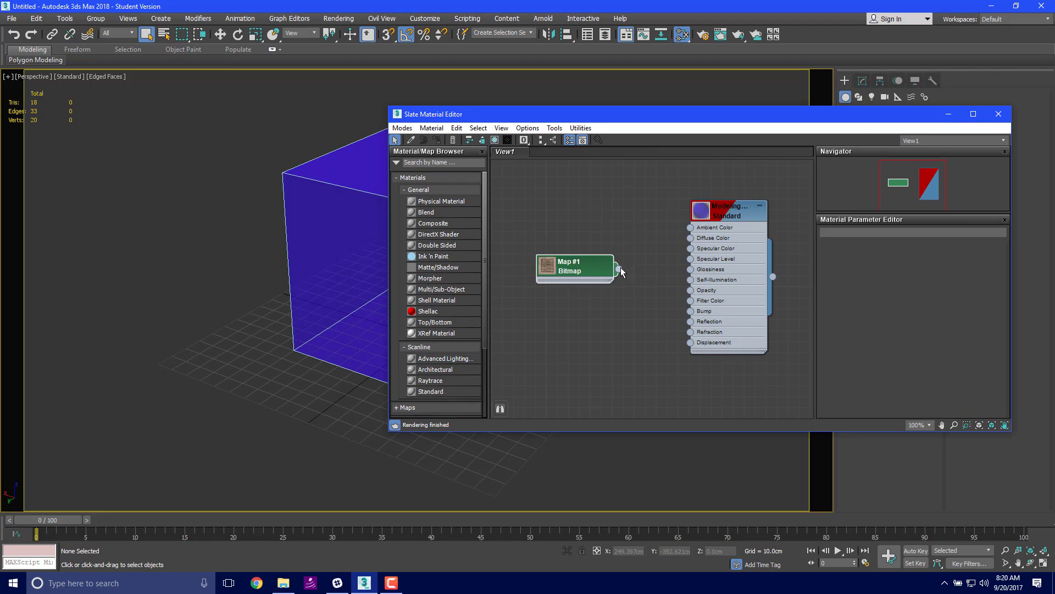
pyautogui.moveTo(577, 267); pyautogui.dragTo(544, 345)
pyautogui.moveTo(745, 205); pyautogui.dragTo(741, 151)
pyautogui.rightClick(668, 354)
pyautogui.moveTo(715, 361)
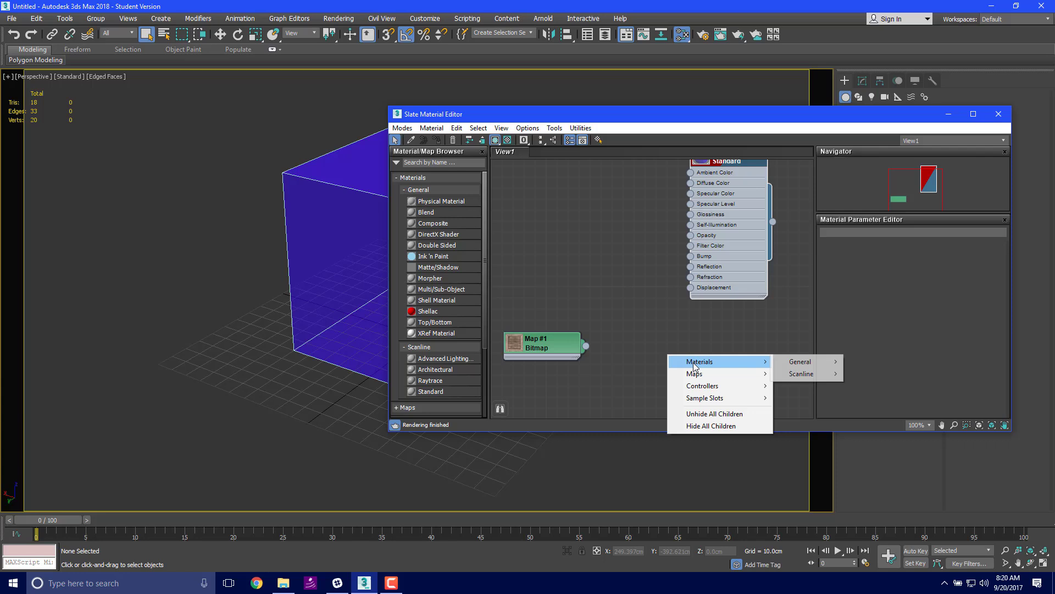
pyautogui.moveTo(818, 375)
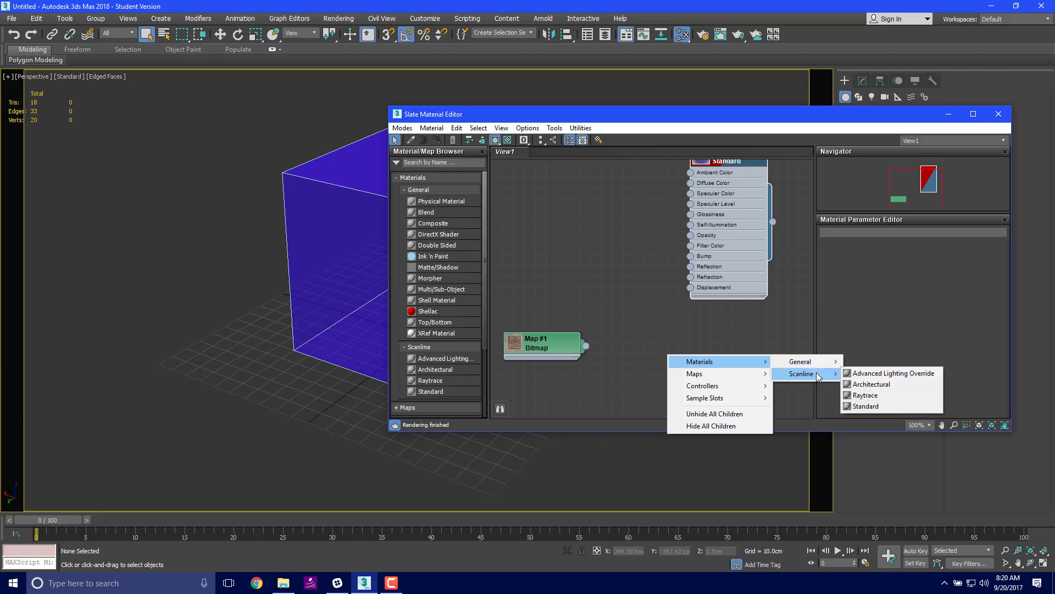
pyautogui.click(866, 405)
pyautogui.moveTo(666, 355); pyautogui.dragTo(654, 329)
pyautogui.moveTo(585, 346); pyautogui.dragTo(657, 314)
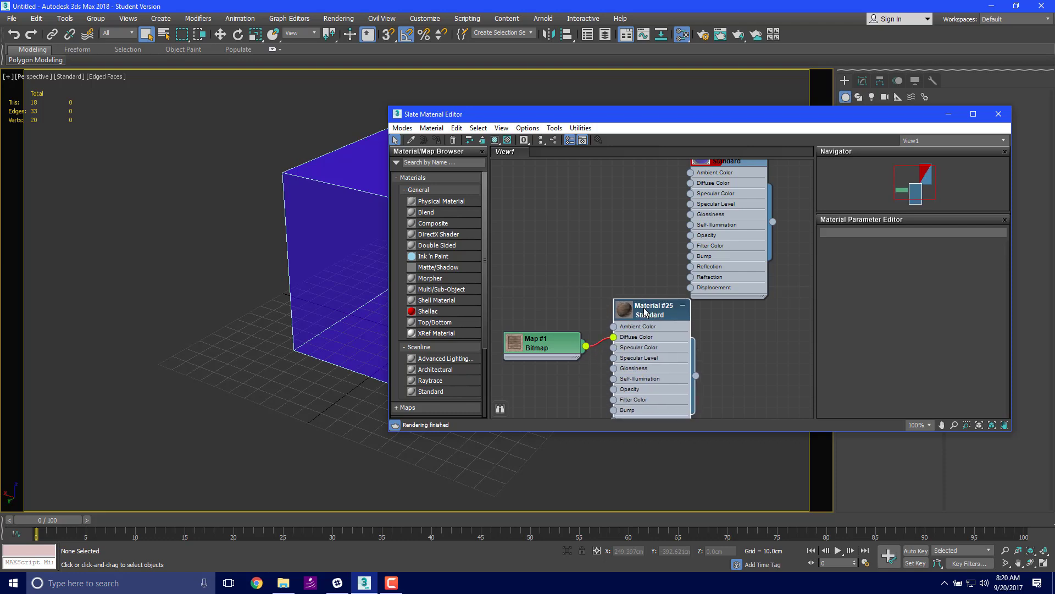
# Select the cube and rename the new Standard material as Crate
pyautogui.click(307, 176)
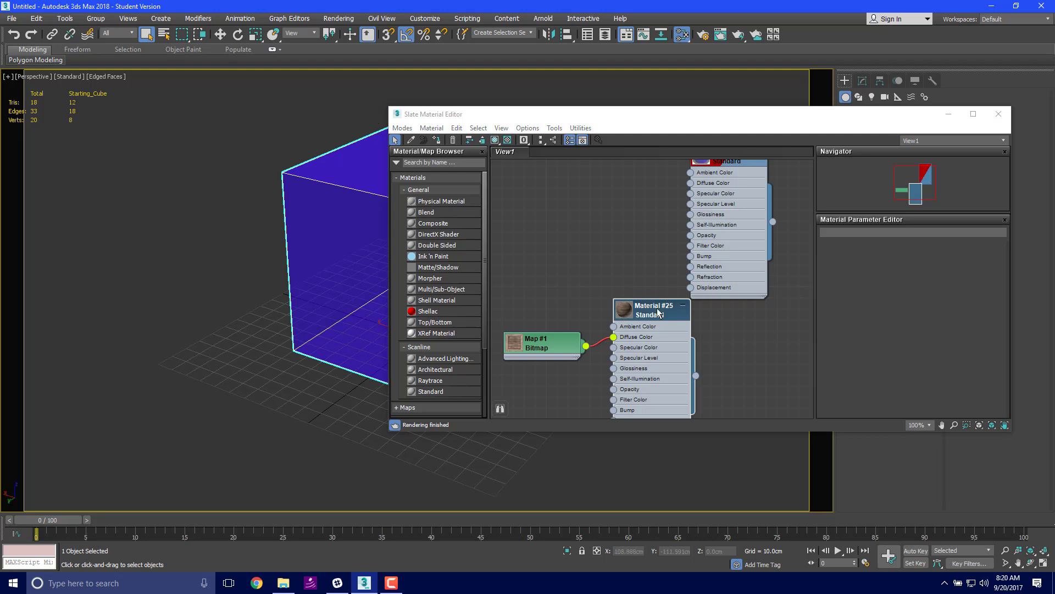
pyautogui.doubleClick(655, 313)
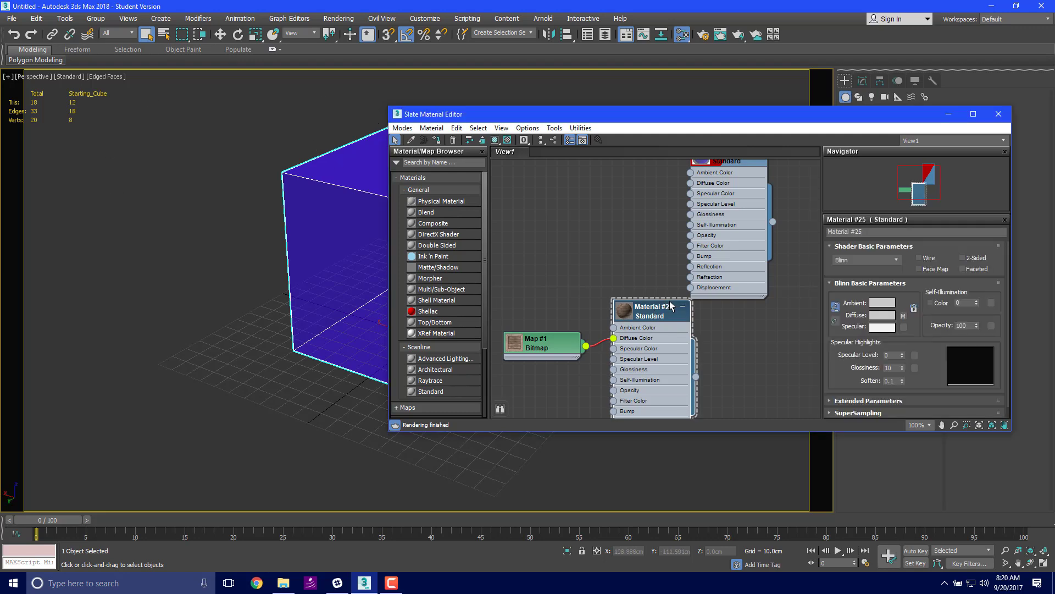
pyautogui.click(893, 233)
pyautogui.write('Cr')
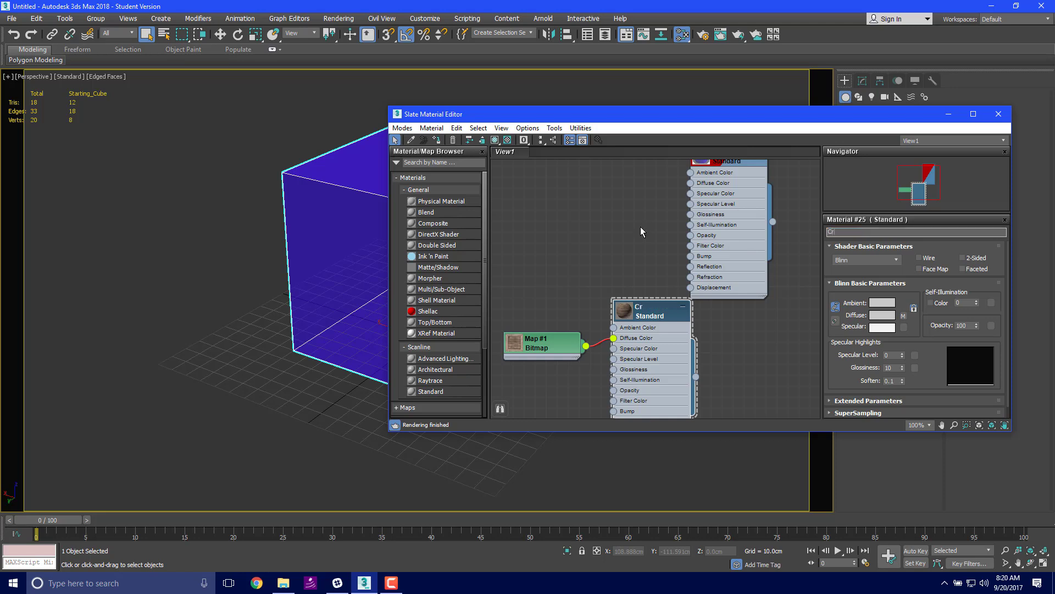
pyautogui.write('rate')
# Turn on Show Shaded Material in Viewport for Crate, assign it to the selected cube, and minimize the material editor
pyautogui.click(495, 140)
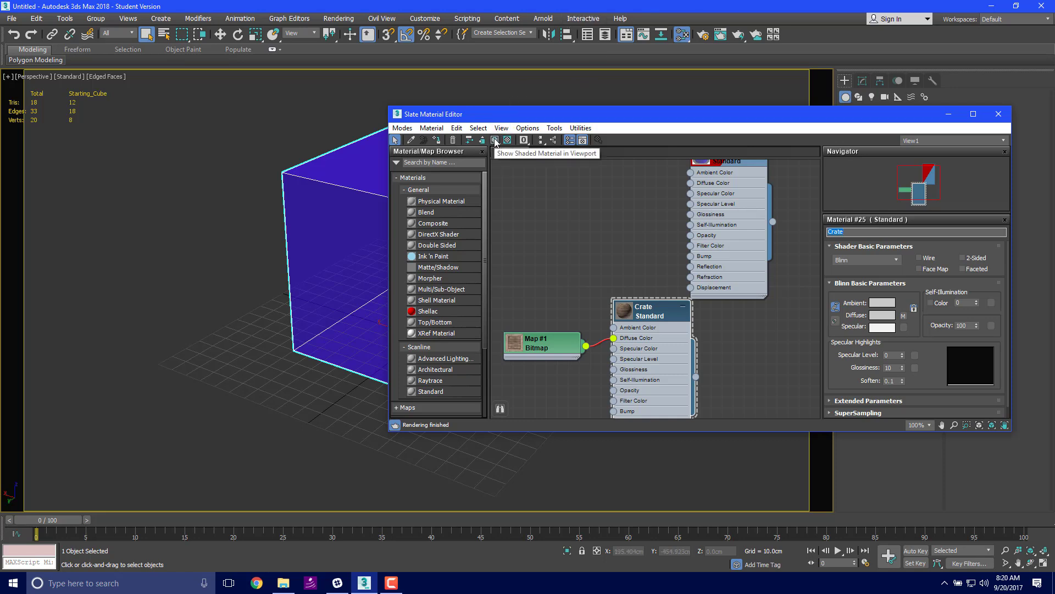
pyautogui.click(495, 140)
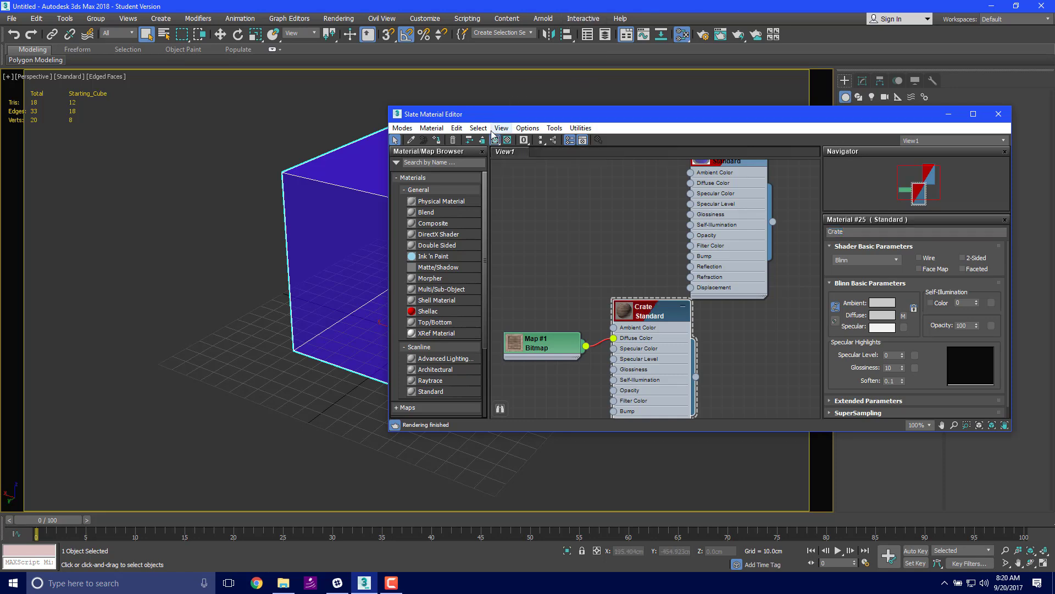
pyautogui.click(437, 141)
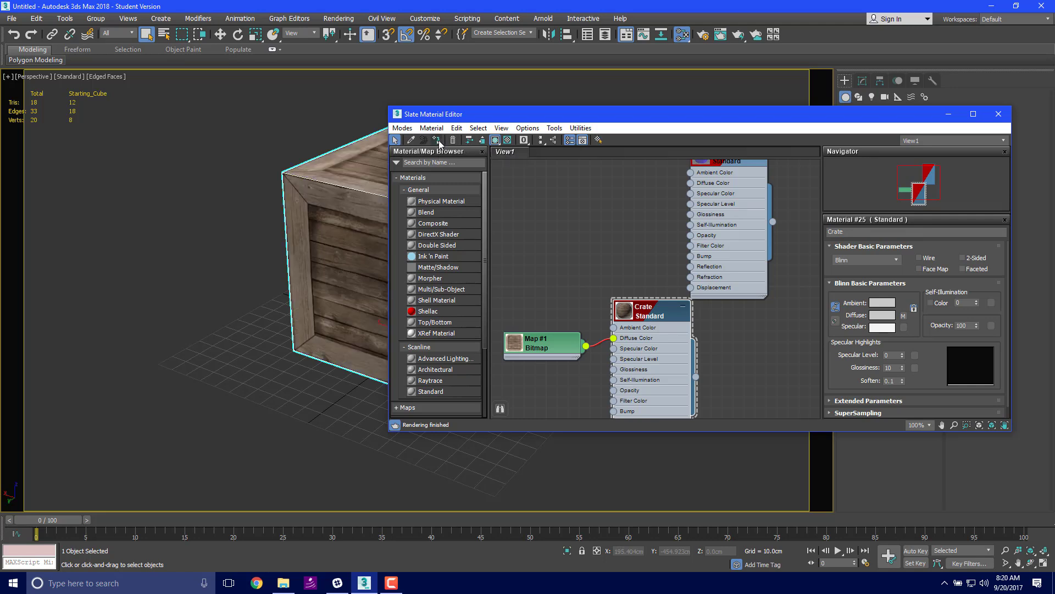
pyautogui.click(948, 113)
# Create a standard primitive sphere beside the crate and activate the Move tool
pyautogui.keyDown('alt'); pyautogui.moveTo(497, 269); pyautogui.dragTo(461, 258, button='middle'); pyautogui.keyUp('alt')
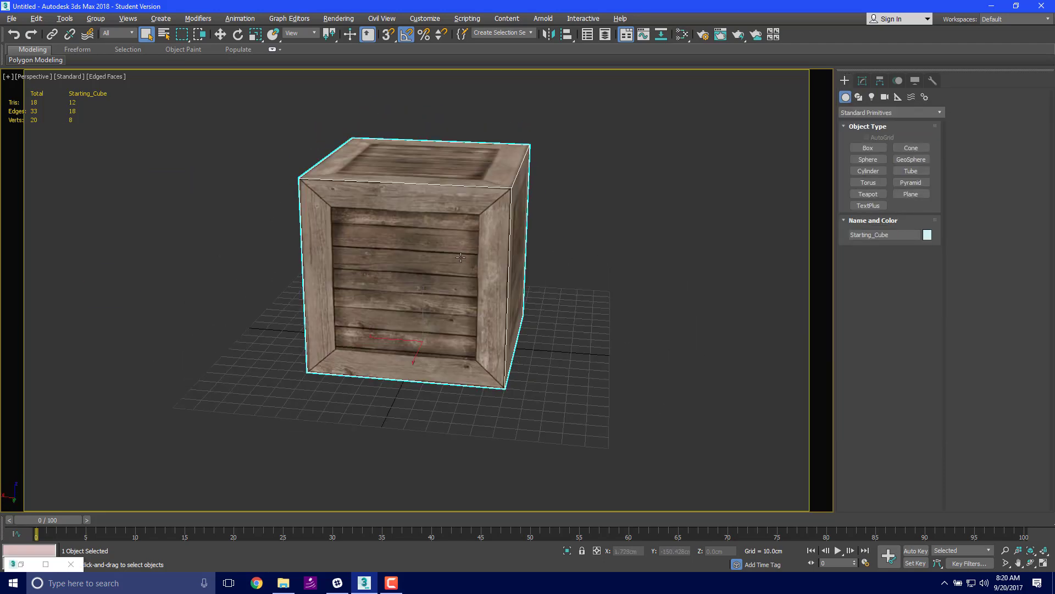
pyautogui.scroll(6, 460, 258)
pyautogui.keyDown('alt'); pyautogui.moveTo(256, 265); pyautogui.dragTo(354, 270, button='middle'); pyautogui.keyUp('alt')
pyautogui.scroll(-3, 387, 245)
pyautogui.scroll(-3, 442, 231)
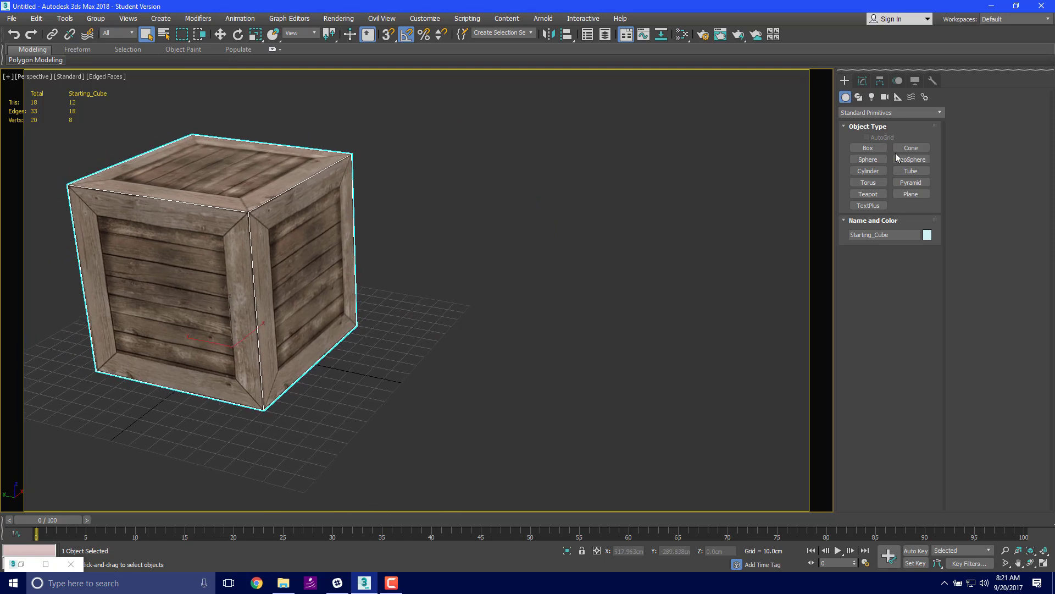
pyautogui.click(868, 159)
pyautogui.moveTo(574, 315); pyautogui.dragTo(581, 196)
pyautogui.press('w')
pyautogui.moveTo(575, 217); pyautogui.dragTo(612, 264, button='middle')
pyautogui.scroll(-3, 612, 265)
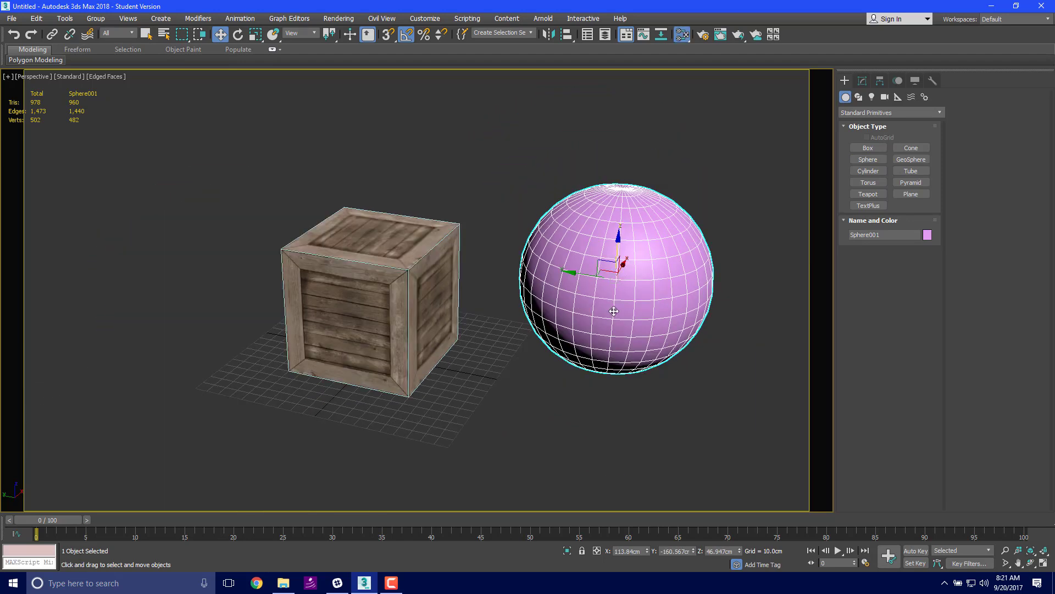
# Assign the Crate material to the selected sphere and put the material editor away
pyautogui.click(682, 34)
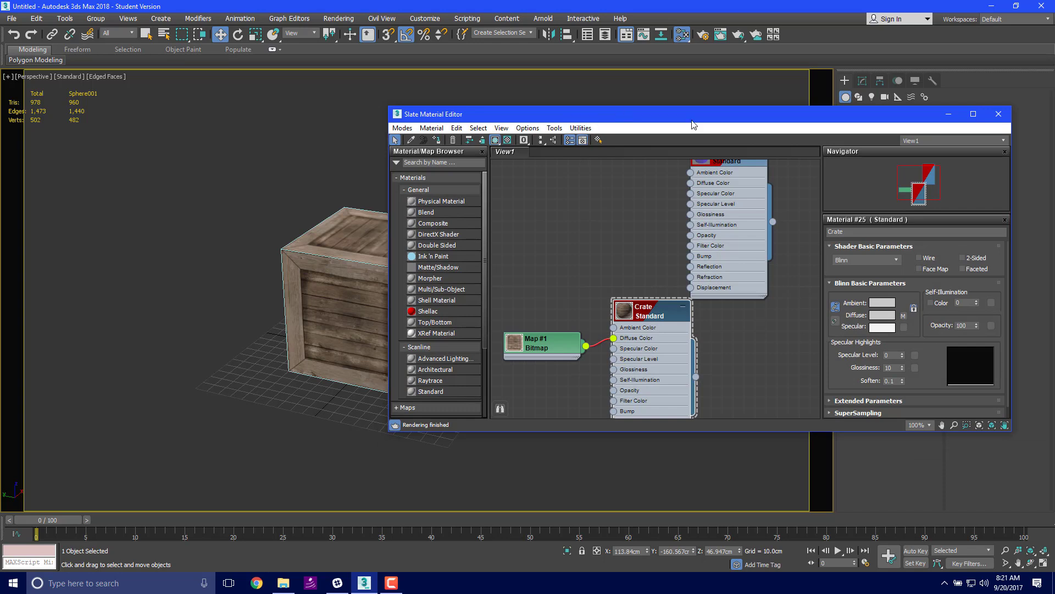
pyautogui.moveTo(620, 115); pyautogui.dragTo(896, 122)
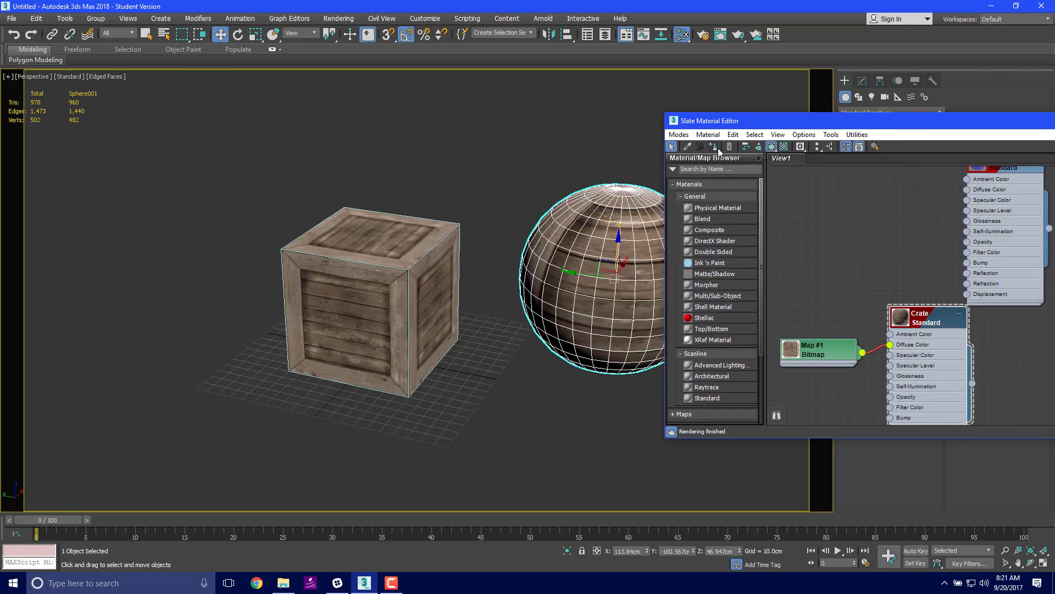
pyautogui.moveTo(927, 120); pyautogui.dragTo(483, 129)
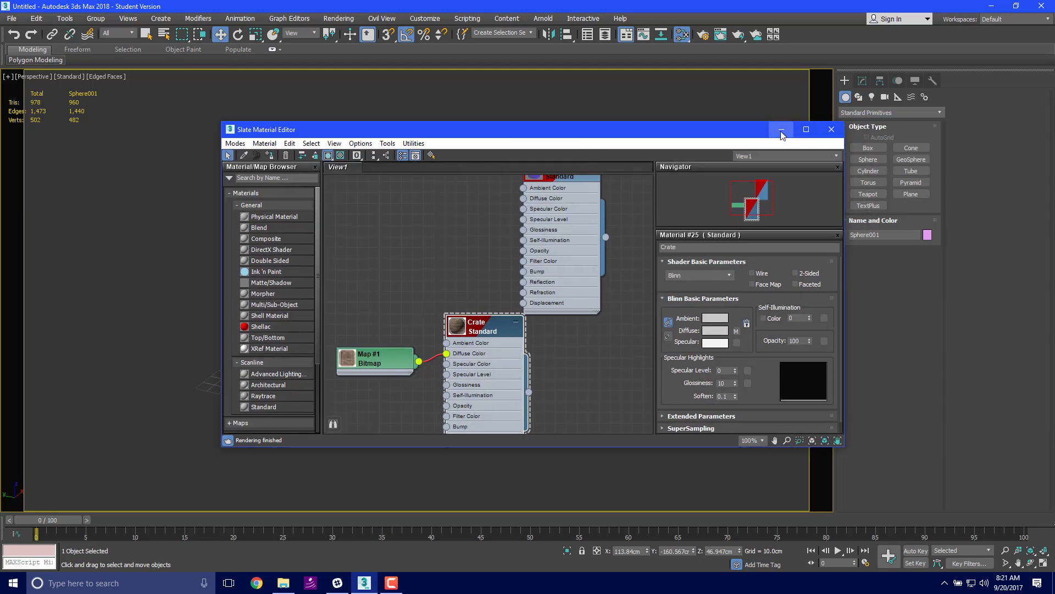
pyautogui.click(831, 129)
pyautogui.click(734, 127)
# Turn off edged faces in the perspective viewport, leaving Default Shading
pyautogui.moveTo(586, 294)
pyautogui.keyDown('alt'); pyautogui.mouseDown(button='middle')
pyautogui.moveTo(632, 286)
pyautogui.moveTo(583, 294)
pyautogui.mouseUp(button='middle'); pyautogui.keyUp('alt')
pyautogui.click(611, 270)
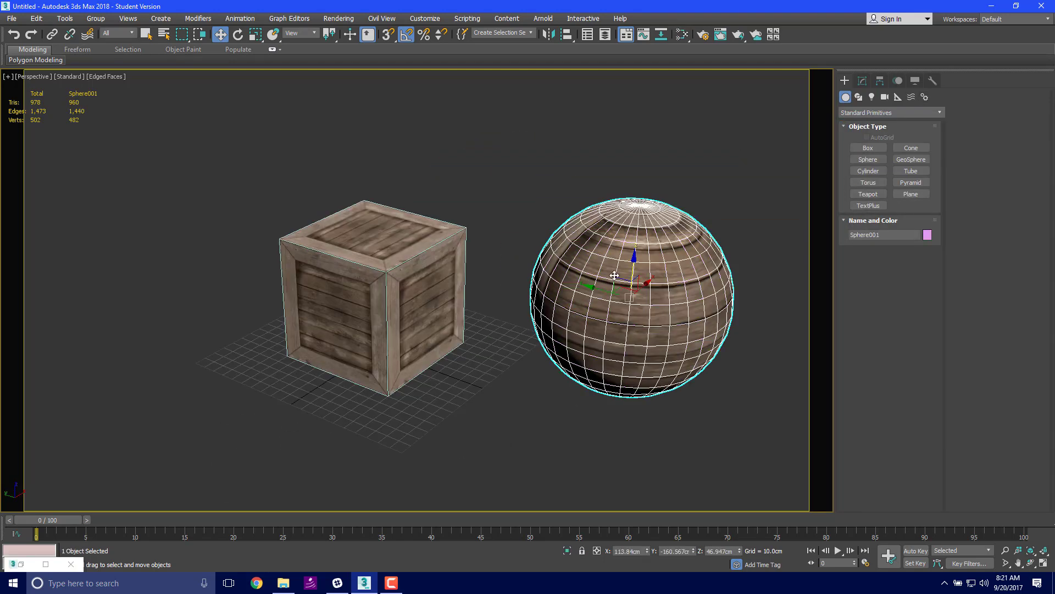
pyautogui.click(109, 78)
pyautogui.click(137, 187)
pyautogui.moveTo(700, 278); pyautogui.dragTo(429, 226, button='middle')
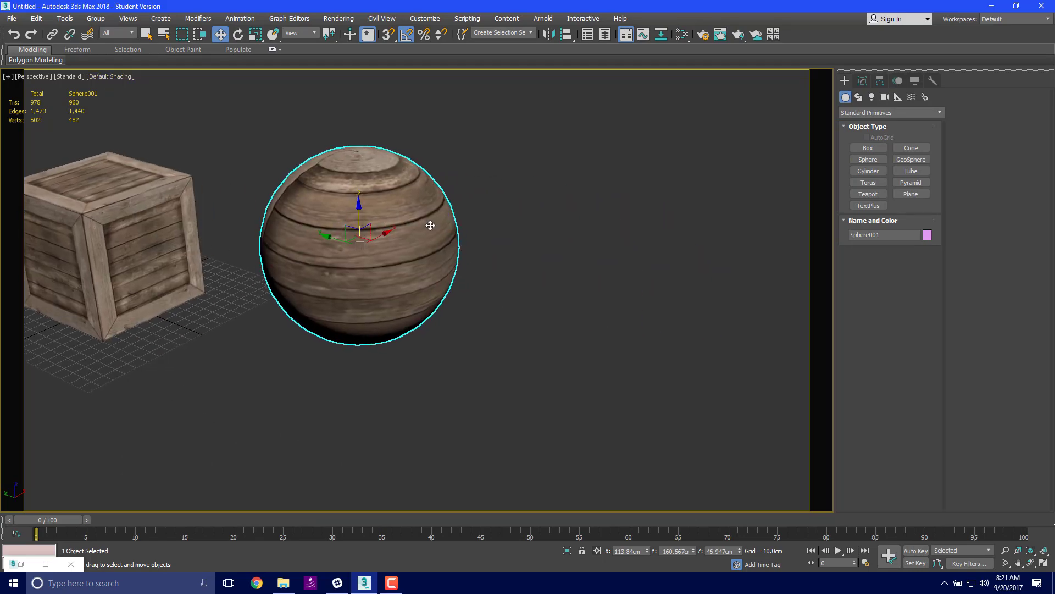
# Examine how the crate texture wraps around the sphere and the cube, and view the Crate256_DM source image for comparison
pyautogui.keyDown('alt'); pyautogui.moveTo(327, 226); pyautogui.dragTo(501, 284, button='middle'); pyautogui.keyUp('alt')
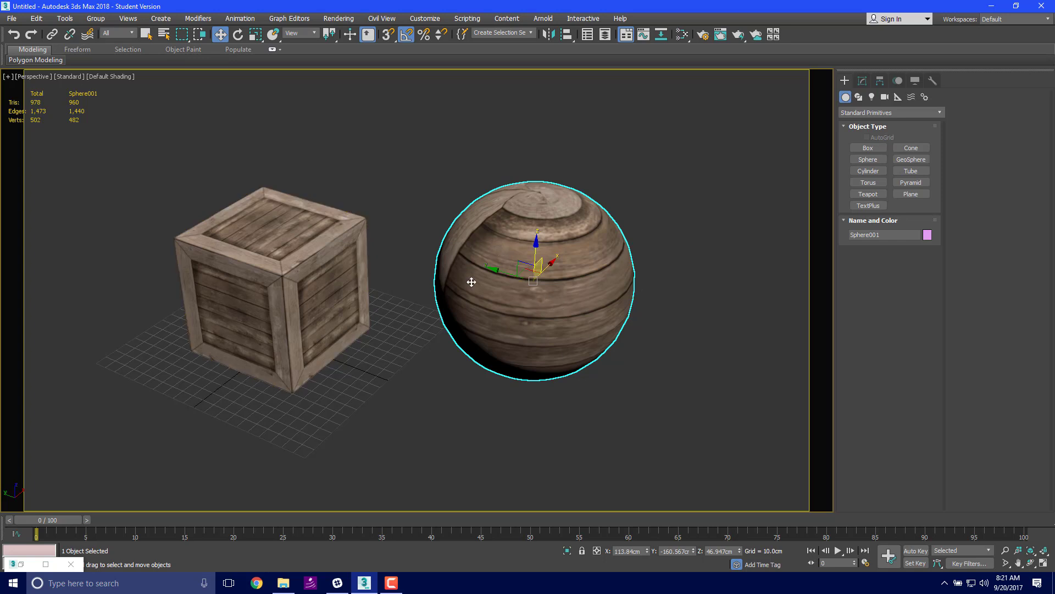
pyautogui.keyDown('alt'); pyautogui.moveTo(471, 283); pyautogui.dragTo(350, 314, button='middle'); pyautogui.keyUp('alt')
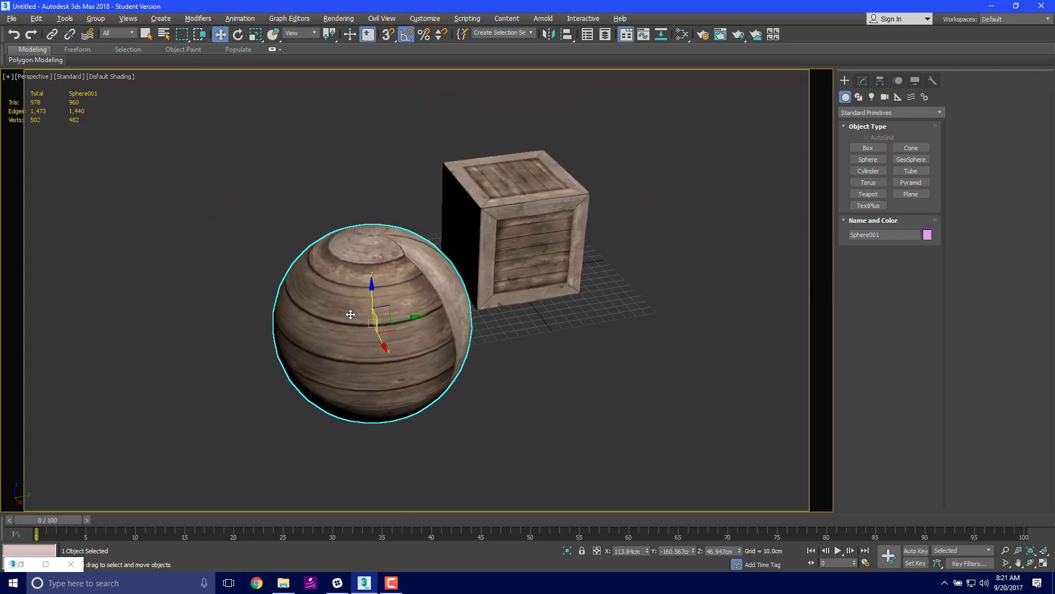
pyautogui.scroll(-2, 415, 263)
pyautogui.moveTo(416, 288); pyautogui.dragTo(378, 279, button='middle')
pyautogui.keyDown('alt'); pyautogui.moveTo(527, 328); pyautogui.dragTo(479, 319, button='middle'); pyautogui.keyUp('alt')
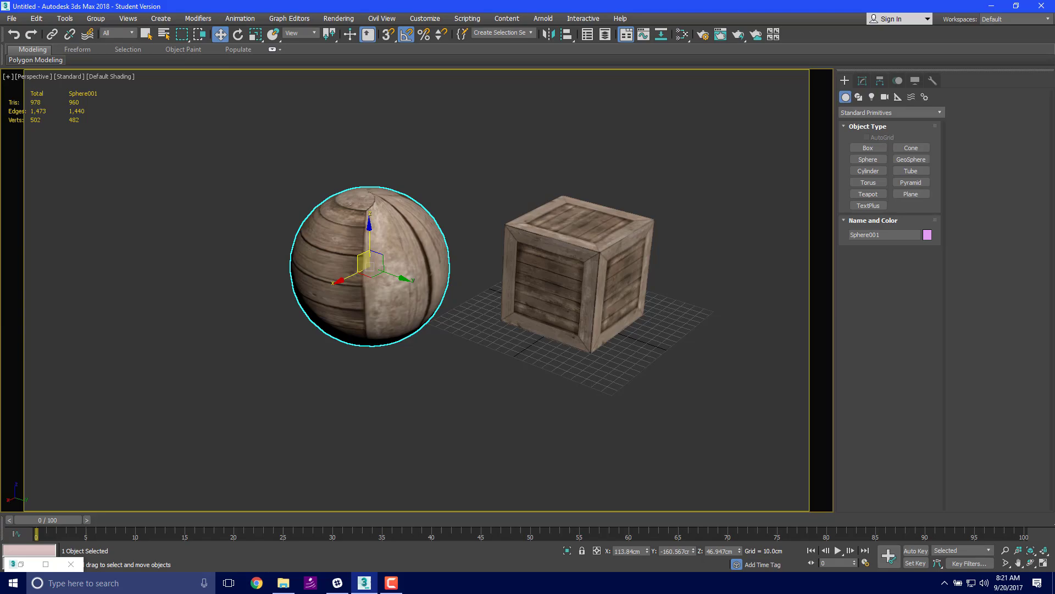
pyautogui.moveTo(1, 147); pyautogui.dragTo(497, 135)
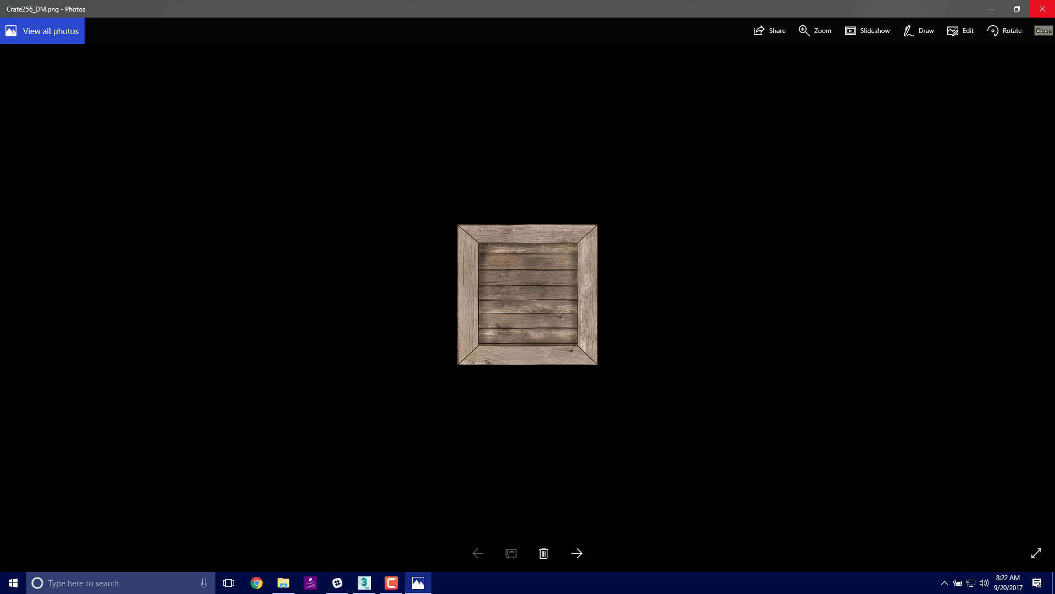
pyautogui.click(1039, 6)
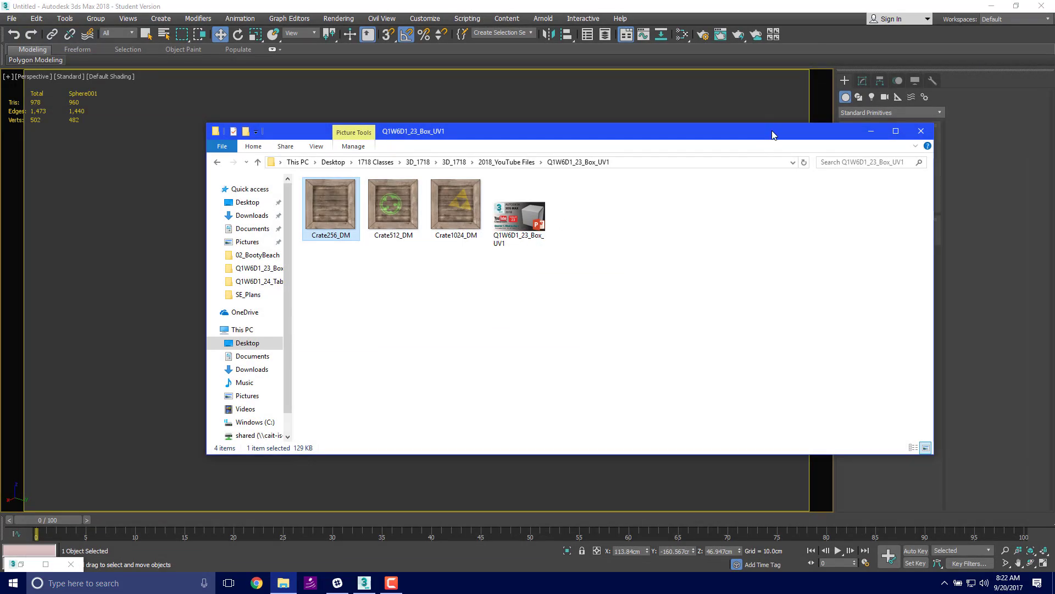
pyautogui.moveTo(773, 135); pyautogui.dragTo(0, 144)
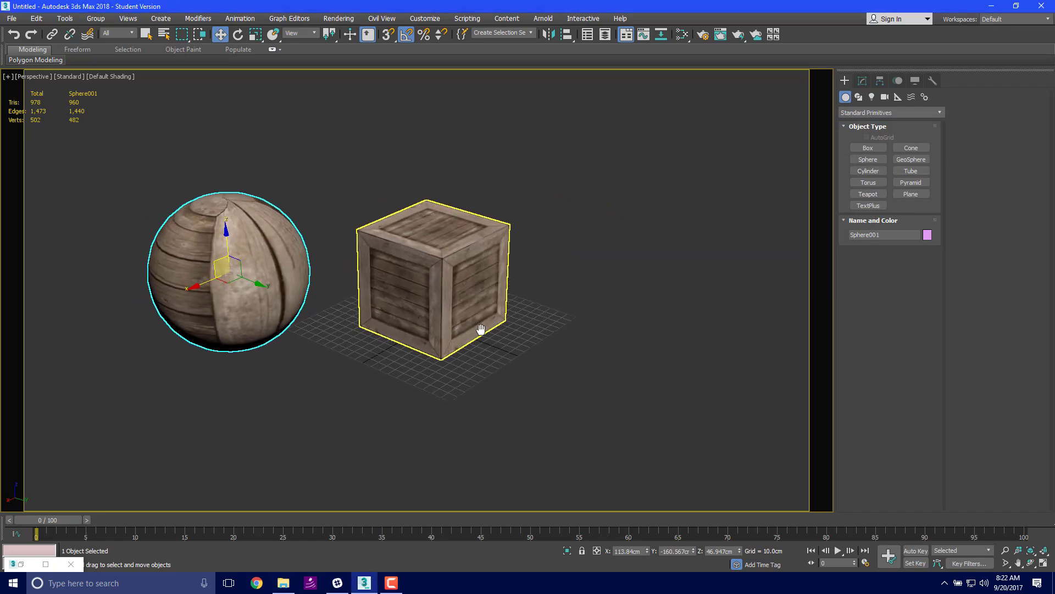
# Select the textured crate cube in the perspective viewport
pyautogui.scroll(3, 396, 290)
pyautogui.click(400, 290)
pyautogui.moveTo(431, 278)
pyautogui.keyDown('alt'); pyautogui.mouseDown(button='middle')
pyautogui.moveTo(349, 316)
pyautogui.moveTo(351, 266)
pyautogui.moveTo(316, 279)
pyautogui.moveTo(296, 311)
pyautogui.moveTo(290, 304)
pyautogui.moveTo(444, 285)
pyautogui.mouseUp(button='middle'); pyautogui.keyUp('alt')
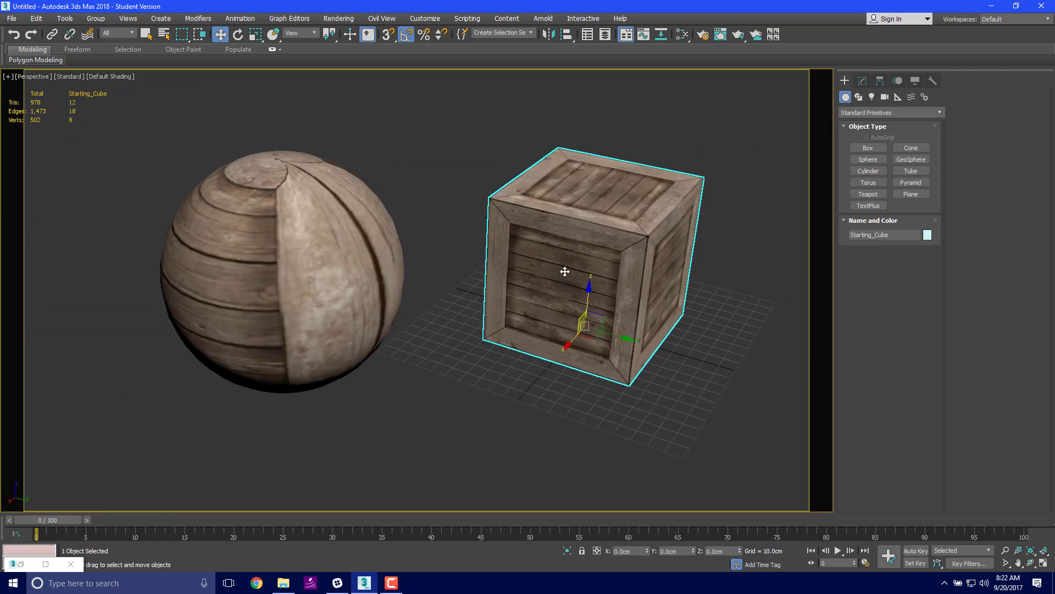
# Add an Unwrap UVW modifier to the crate cube
pyautogui.click(862, 81)
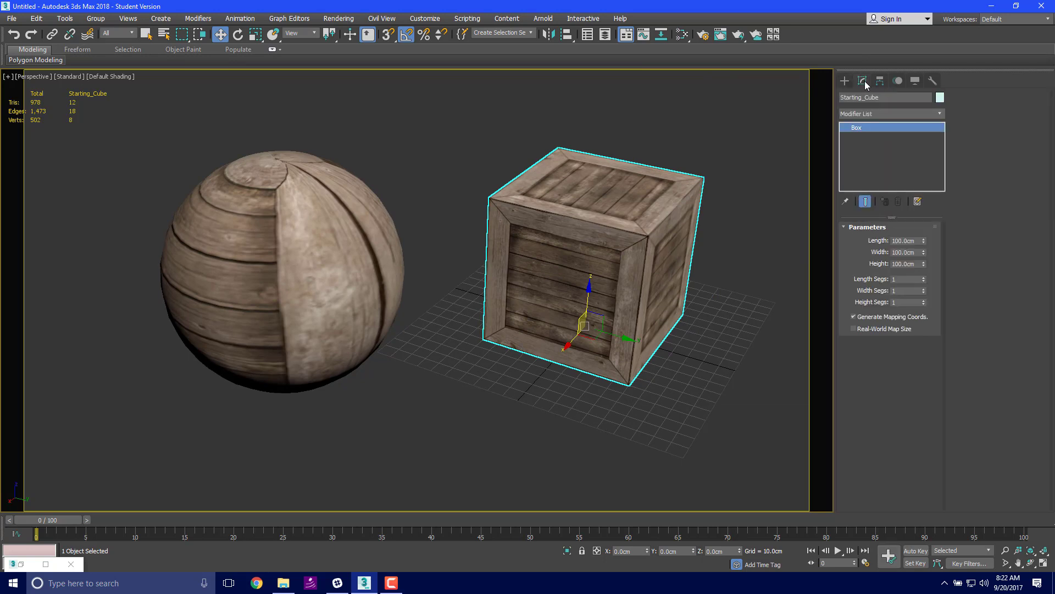
pyautogui.click(876, 114)
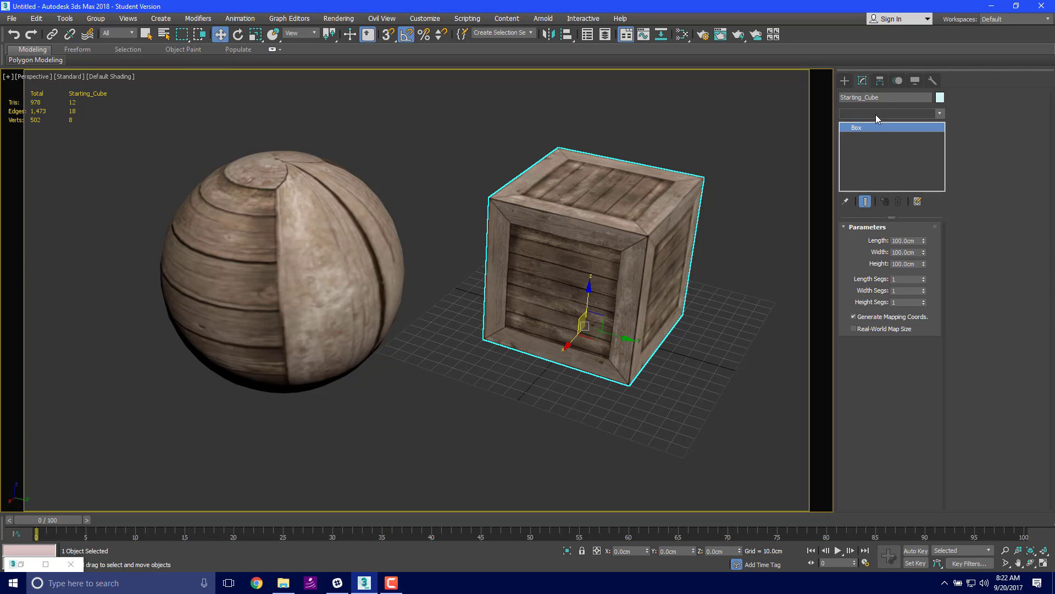
pyautogui.click(877, 115)
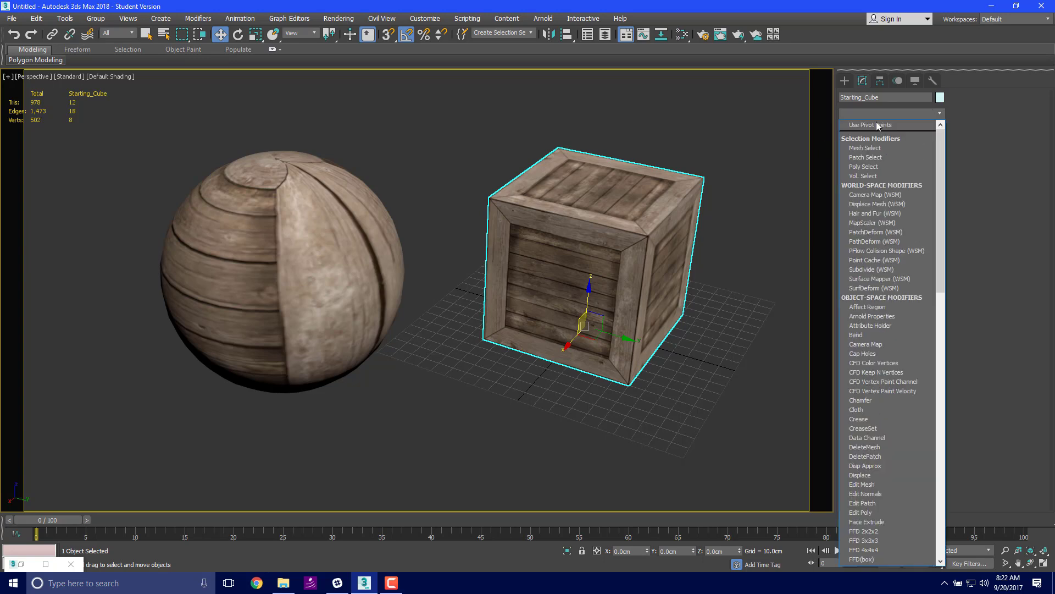
pyautogui.press('u')
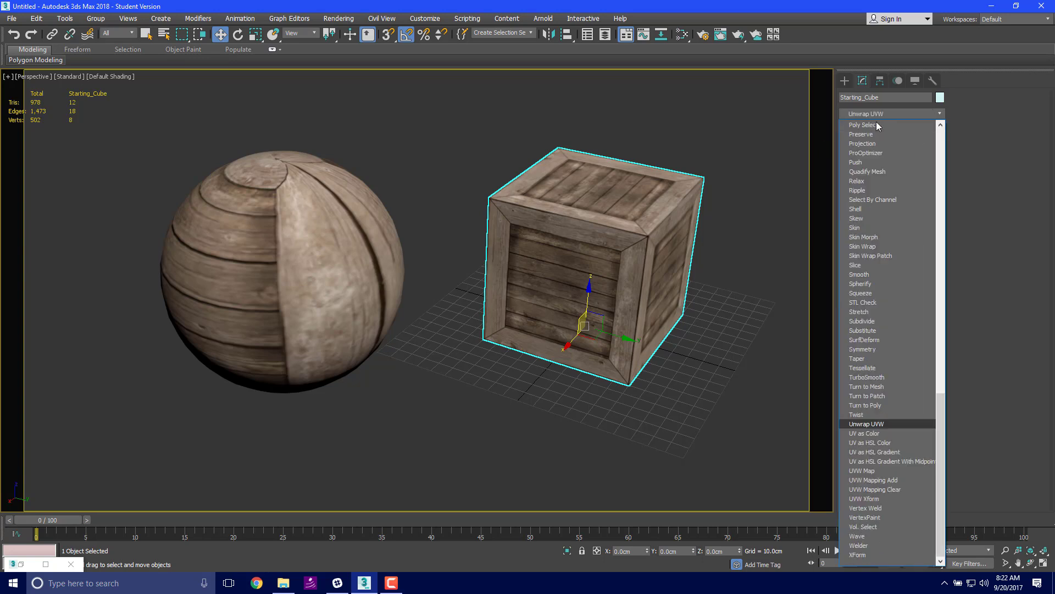
pyautogui.click(880, 426)
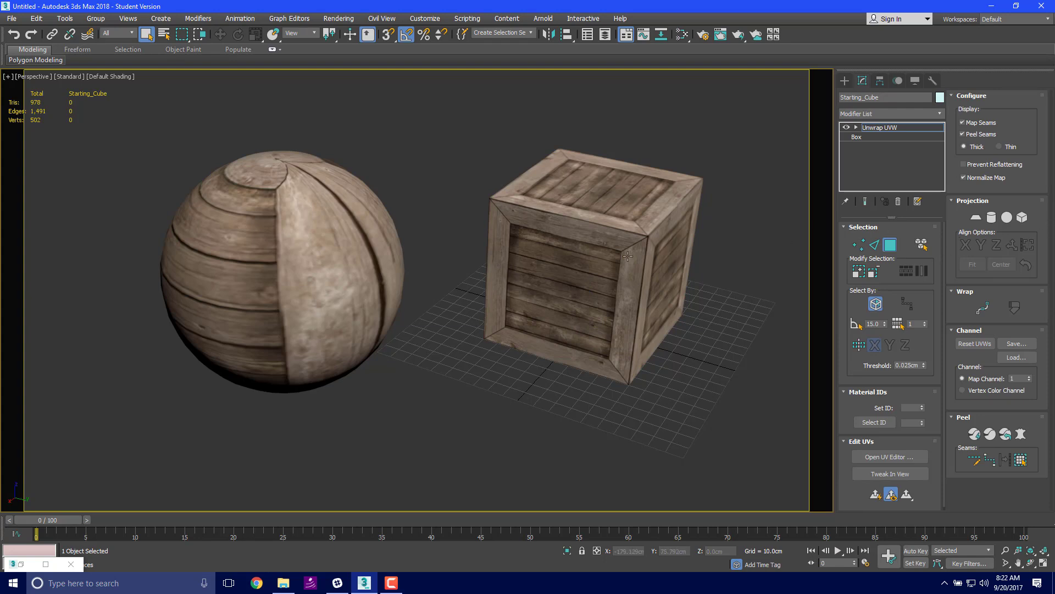
# Select different faces of the cube one after another, ending with the unlit side face
pyautogui.click(569, 269)
pyautogui.keyDown('alt'); pyautogui.moveTo(568, 270); pyautogui.dragTo(620, 292, button='middle'); pyautogui.keyUp('alt')
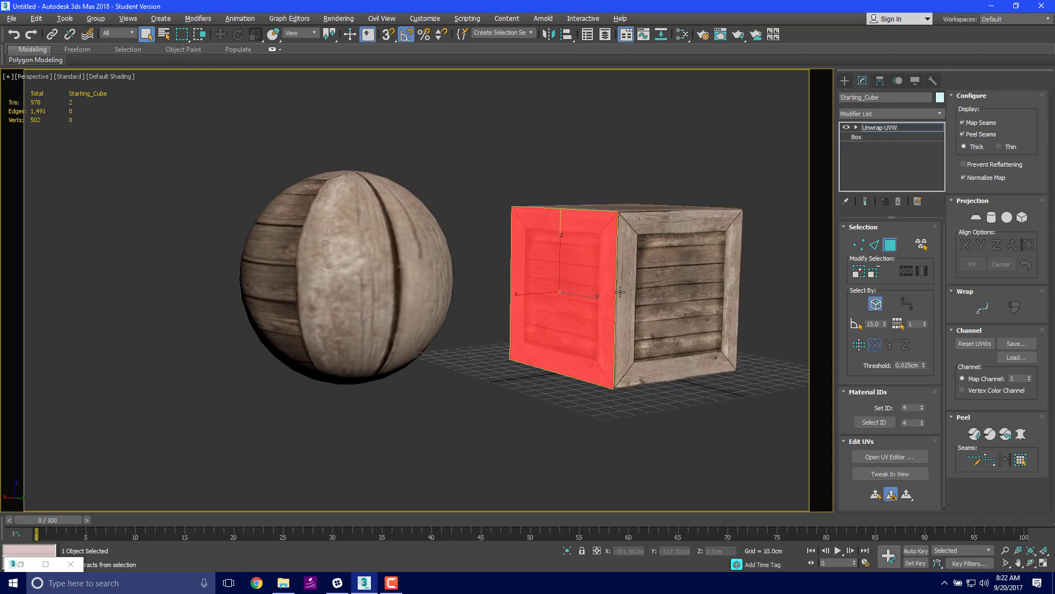
pyautogui.click(681, 282)
pyautogui.keyDown('alt'); pyautogui.moveTo(682, 283); pyautogui.dragTo(701, 239, button='middle'); pyautogui.keyUp('alt')
pyautogui.click(646, 215)
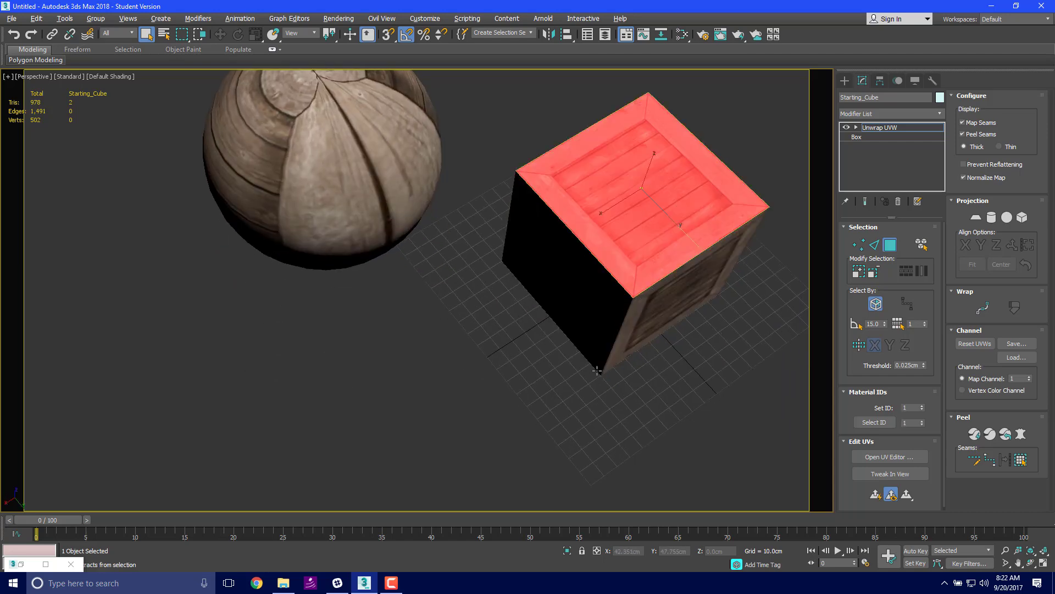
pyautogui.keyDown('alt'); pyautogui.moveTo(596, 370); pyautogui.dragTo(549, 355, button='middle'); pyautogui.keyUp('alt')
pyautogui.click(618, 318)
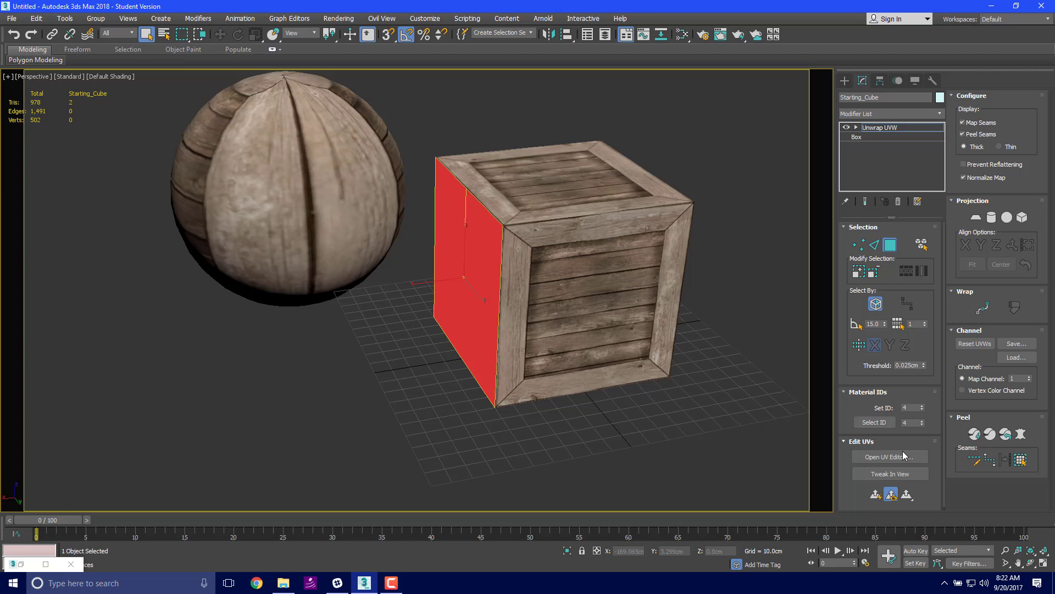
# Open the UV editor for the cube and enlarge its window to show the area around the texture tile
pyautogui.click(860, 458)
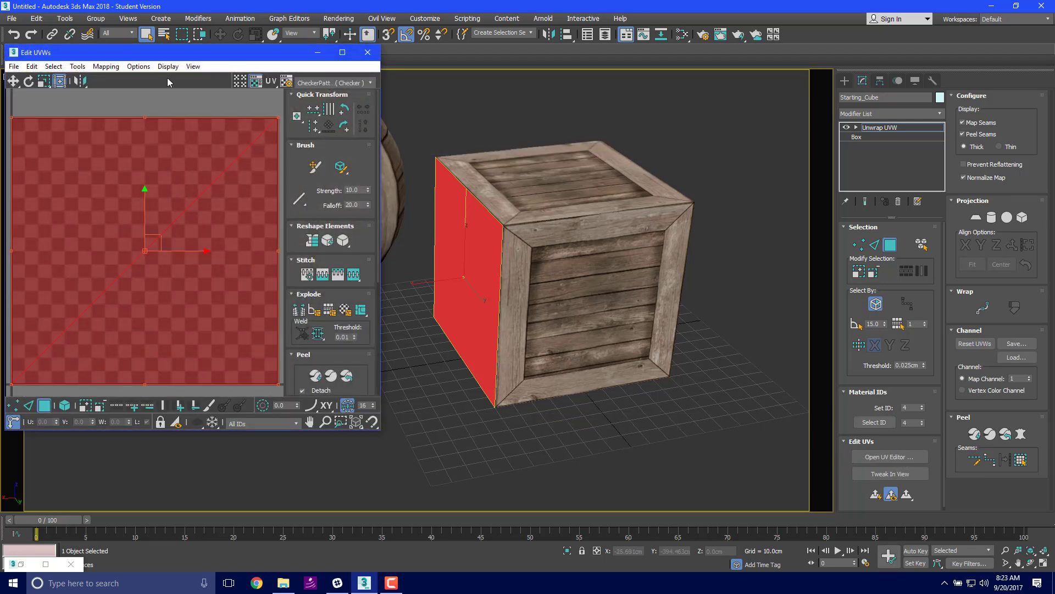
pyautogui.moveTo(166, 55); pyautogui.dragTo(274, 35)
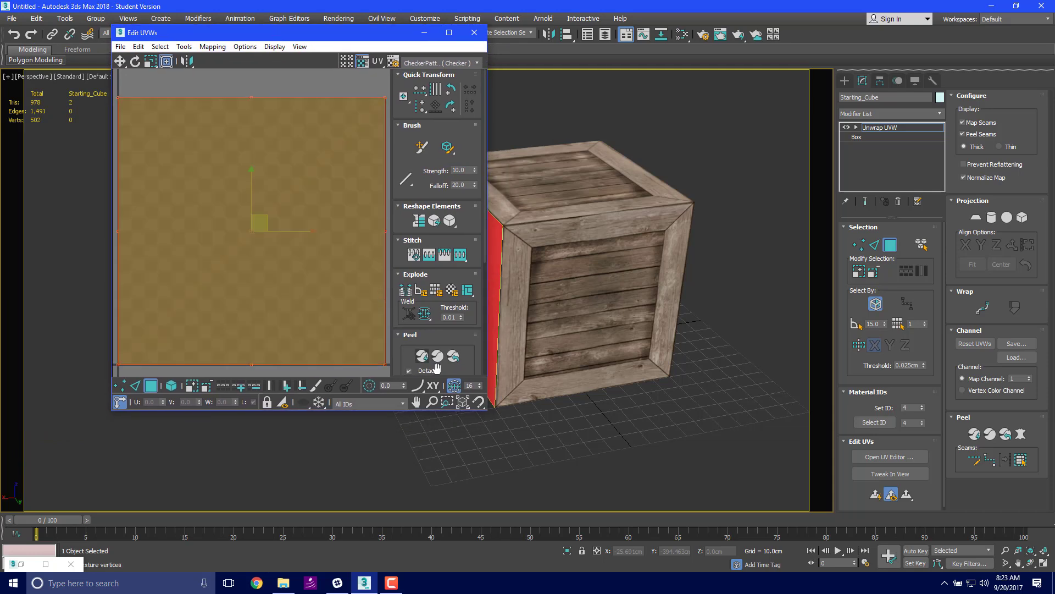
pyautogui.moveTo(489, 414); pyautogui.dragTo(682, 524)
pyautogui.scroll(-3, 423, 275)
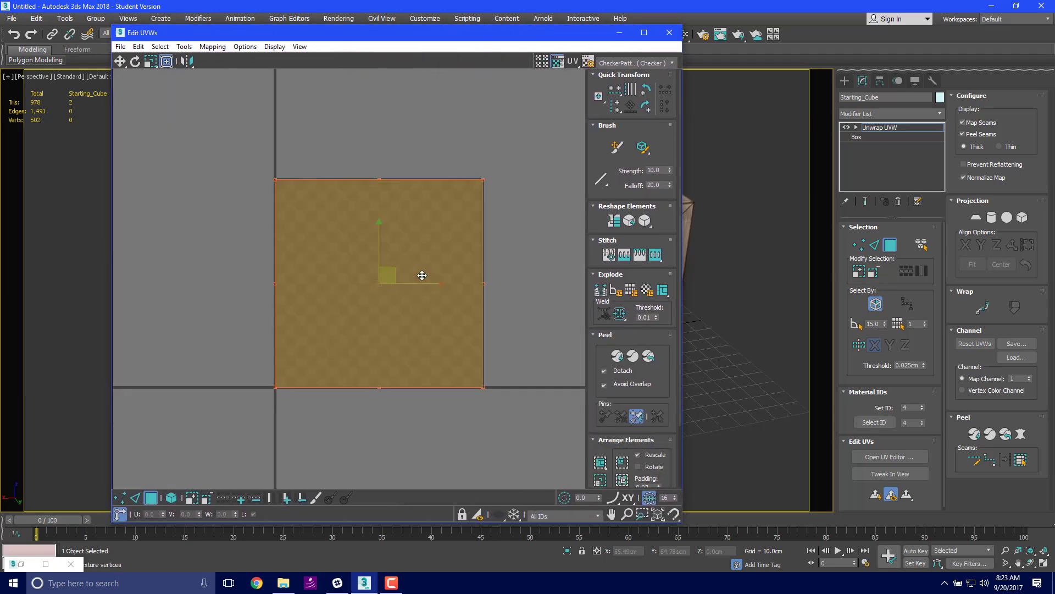
pyautogui.scroll(-2, 419, 275)
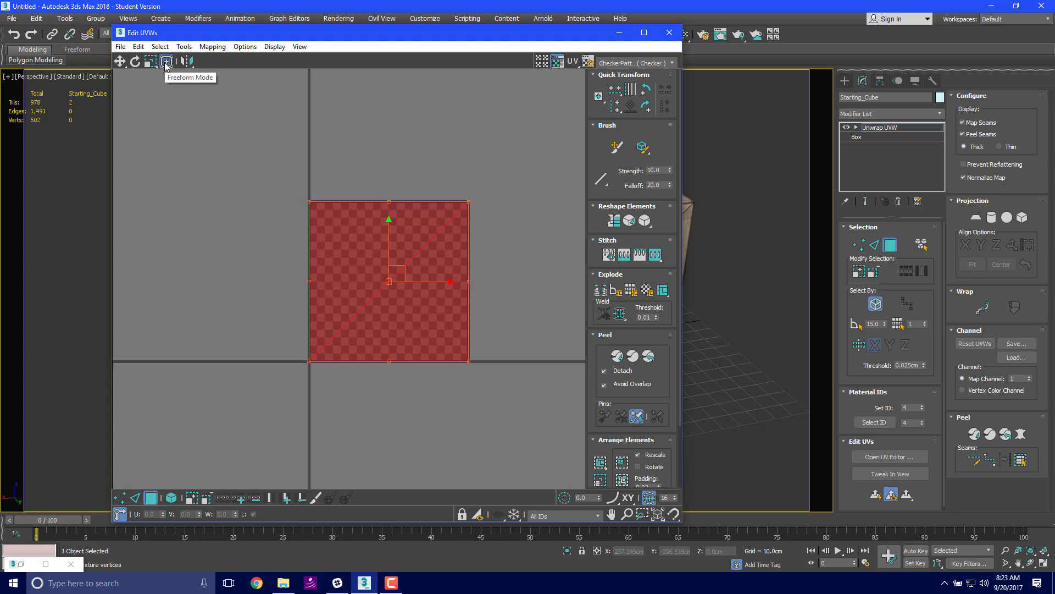
# Pull two stacked UV faces off the texture tile, one to its upper left and one to its upper right
pyautogui.moveTo(407, 269); pyautogui.dragTo(221, 158)
pyautogui.scroll(-5, 331, 202)
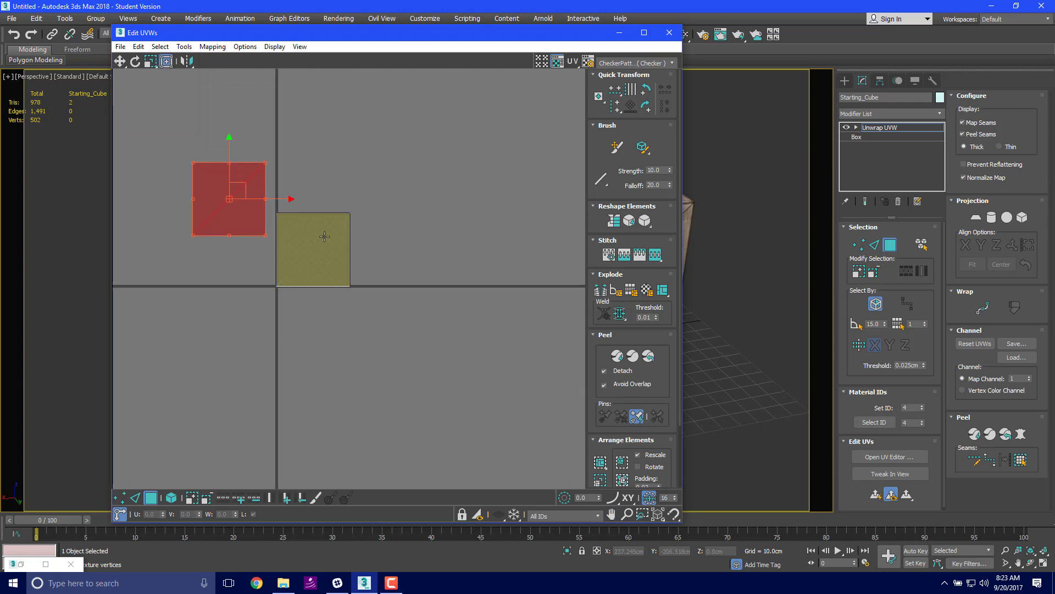
pyautogui.moveTo(316, 245); pyautogui.dragTo(459, 175)
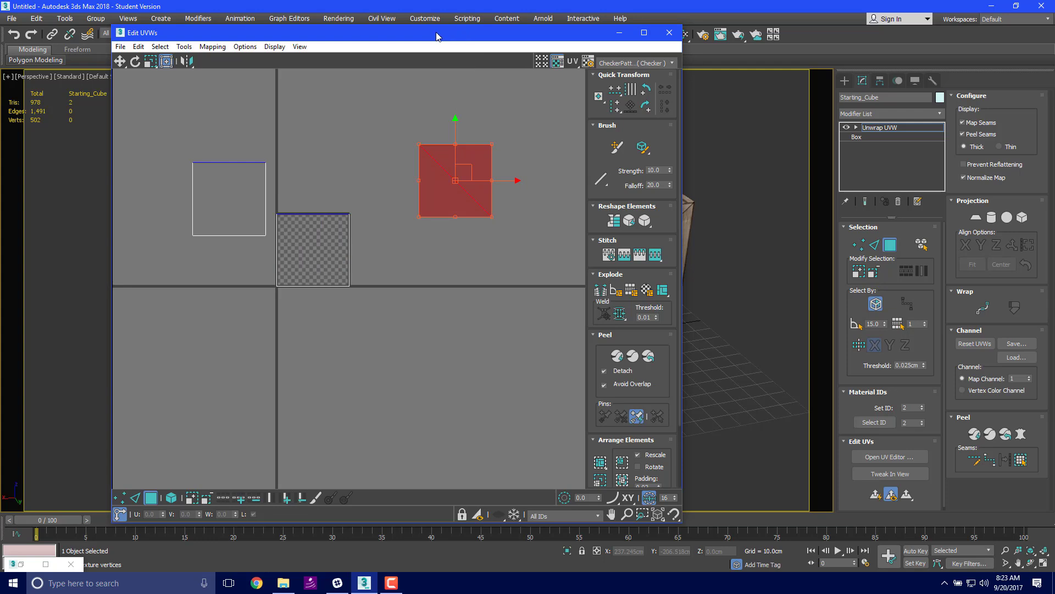
# Place the UV editor beside the cube and move the remaining stacked UV faces below the texture tile, then clear the selection
pyautogui.moveTo(436, 32); pyautogui.dragTo(877, 39)
pyautogui.middleClick(245, 191)
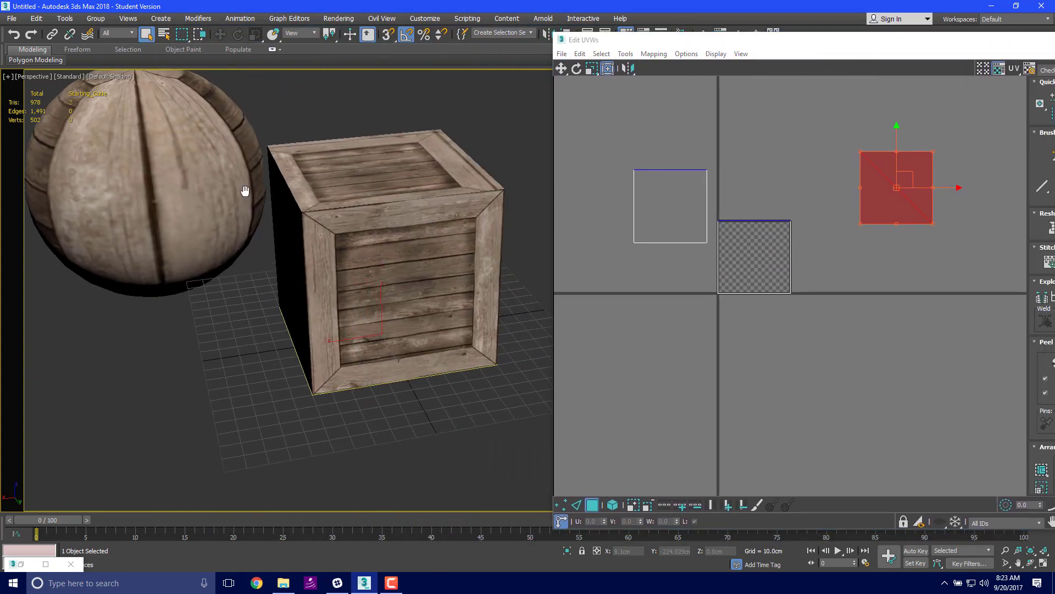
pyautogui.moveTo(245, 191); pyautogui.dragTo(190, 185, button='middle')
pyautogui.click(764, 248)
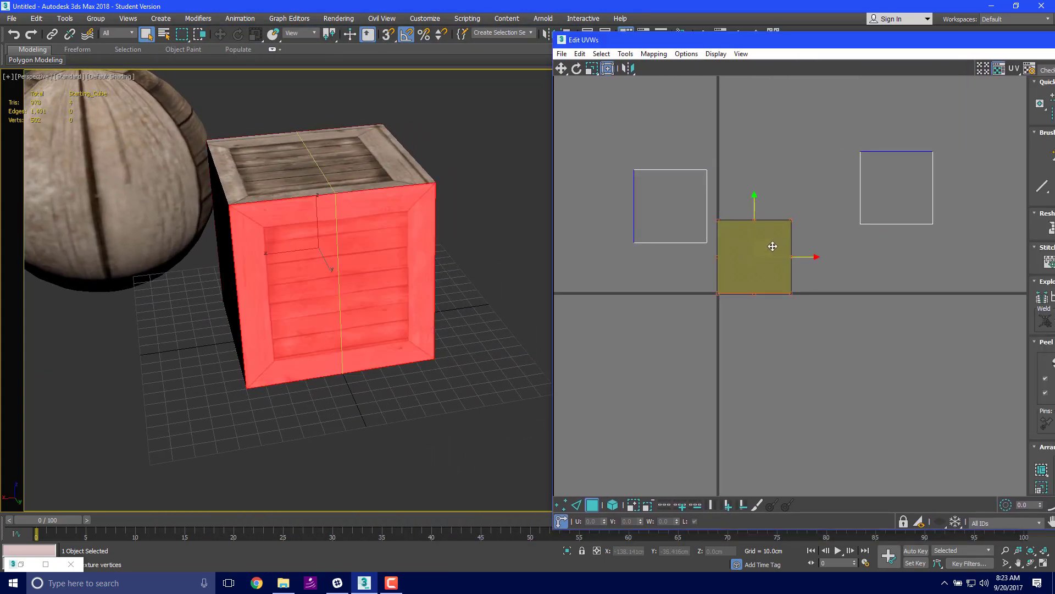
pyautogui.moveTo(773, 246); pyautogui.dragTo(769, 332)
pyautogui.click(723, 315)
pyautogui.click(694, 342)
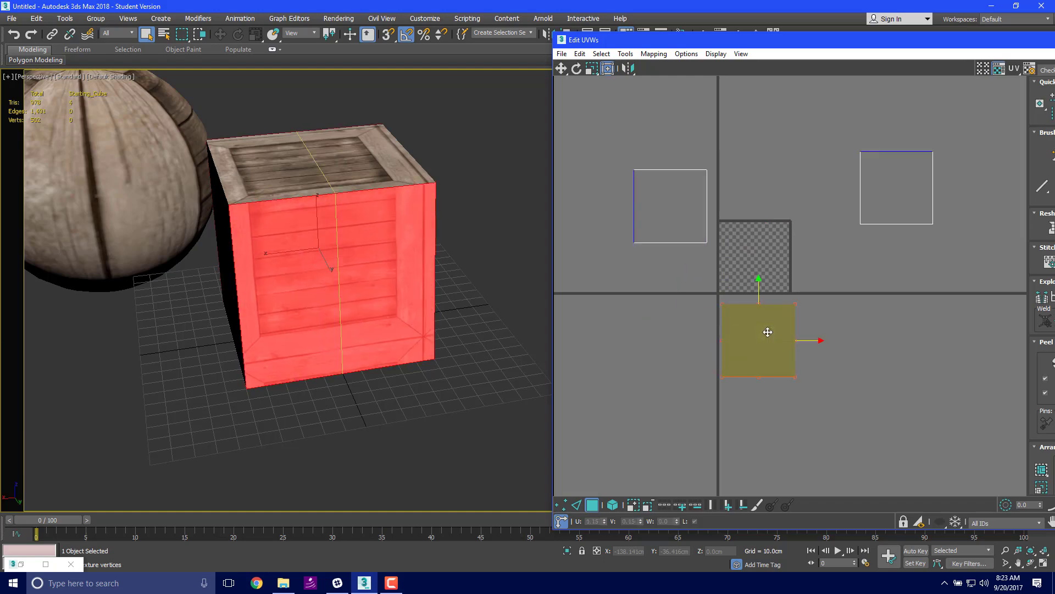
pyautogui.keyDown('alt'); pyautogui.moveTo(344, 276); pyautogui.dragTo(195, 306, button='middle'); pyautogui.keyUp('alt')
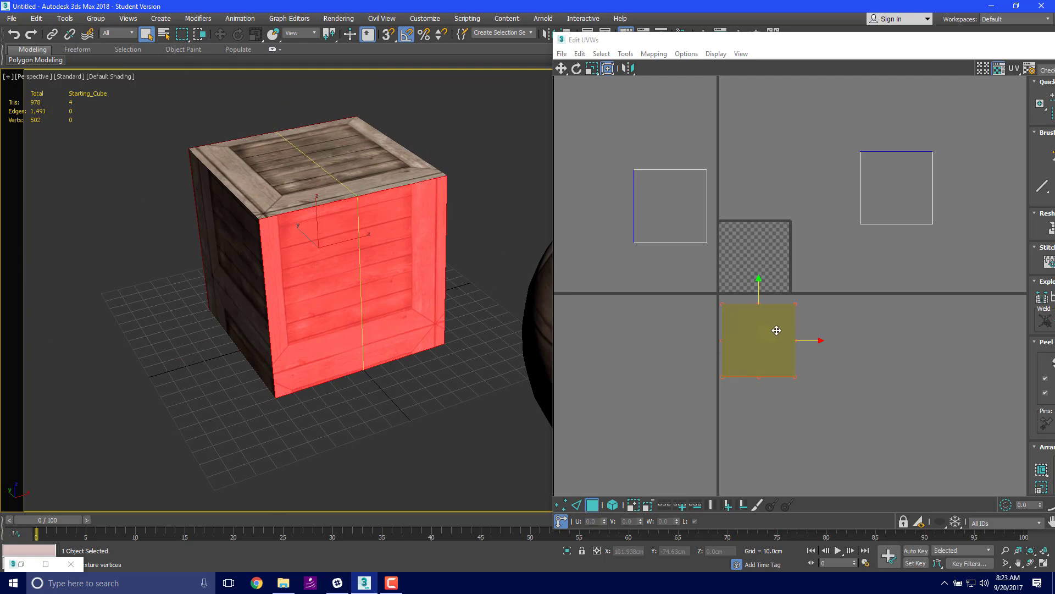
pyautogui.moveTo(776, 330)
pyautogui.mouseDown()
pyautogui.moveTo(866, 260)
pyautogui.moveTo(812, 340)
pyautogui.moveTo(776, 349)
pyautogui.mouseUp()
pyautogui.click(924, 309)
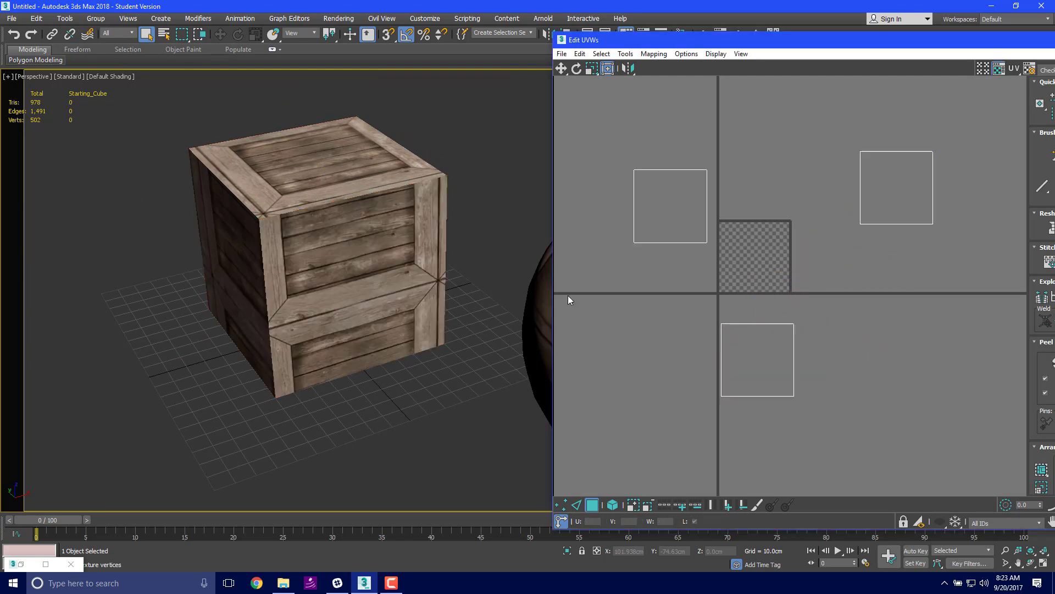
# Select the cube's front face and display Map #1 (Crate256_DM.png) as the UV editor's background
pyautogui.click(385, 280)
pyautogui.moveTo(944, 278); pyautogui.dragTo(831, 279, button='middle')
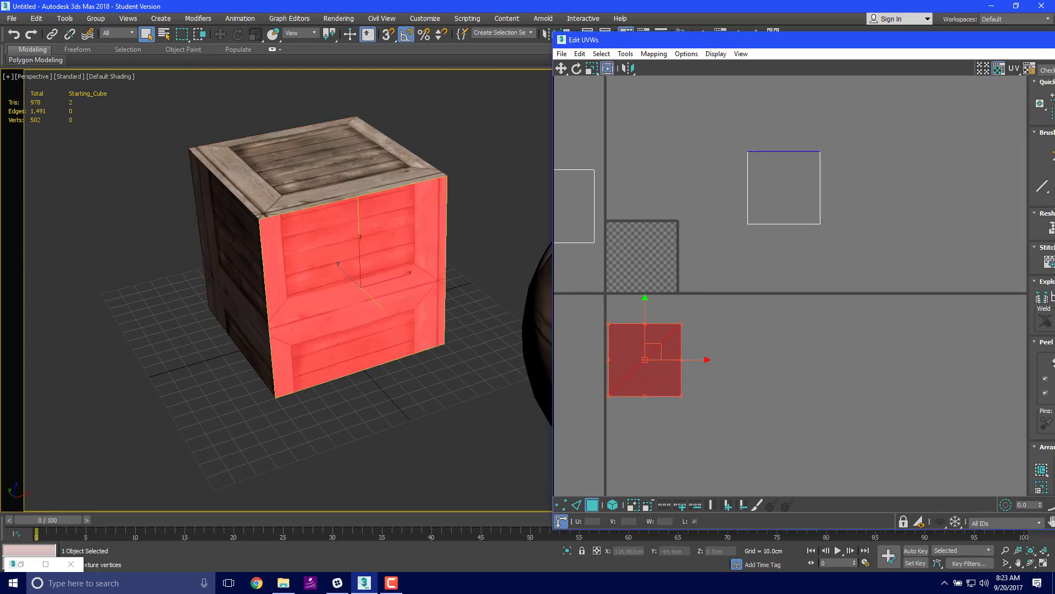
pyautogui.keyDown('alt'); pyautogui.moveTo(212, 218); pyautogui.dragTo(534, 244, button='middle'); pyautogui.keyUp('alt')
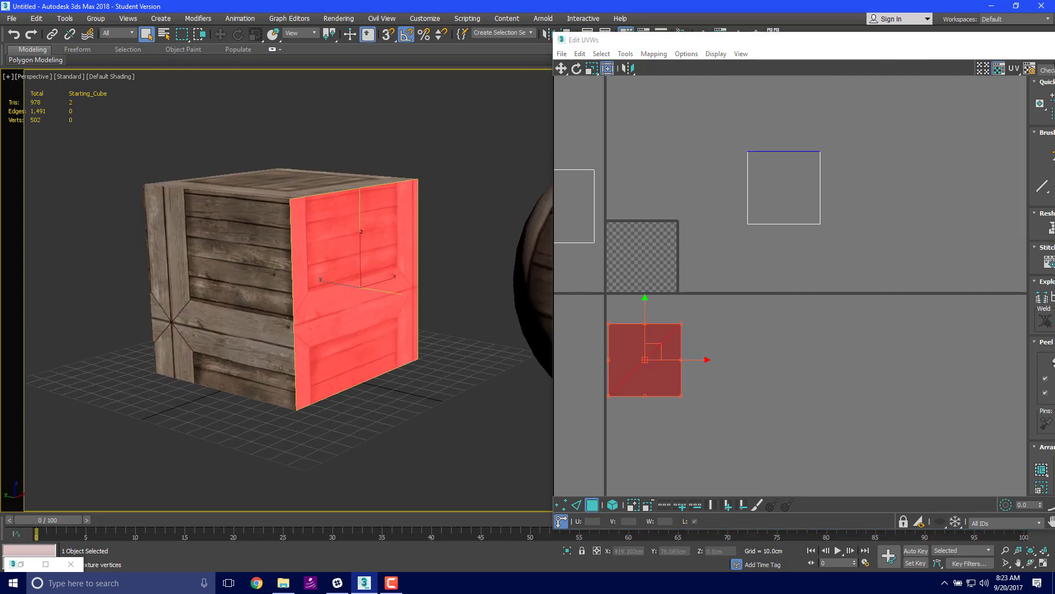
pyautogui.moveTo(983, 46); pyautogui.dragTo(829, 49)
pyautogui.click(958, 72)
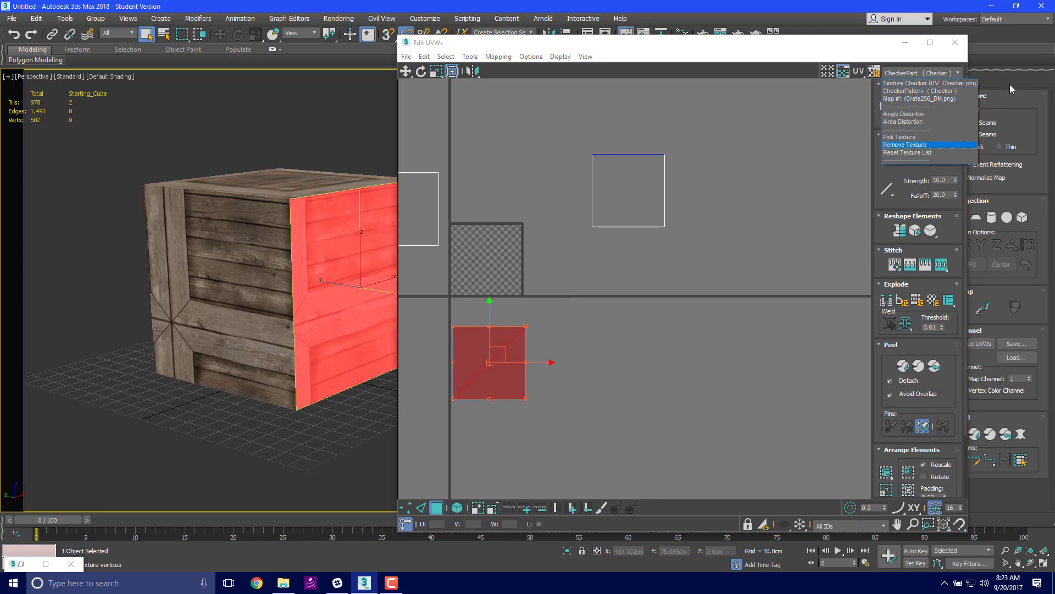
pyautogui.click(928, 99)
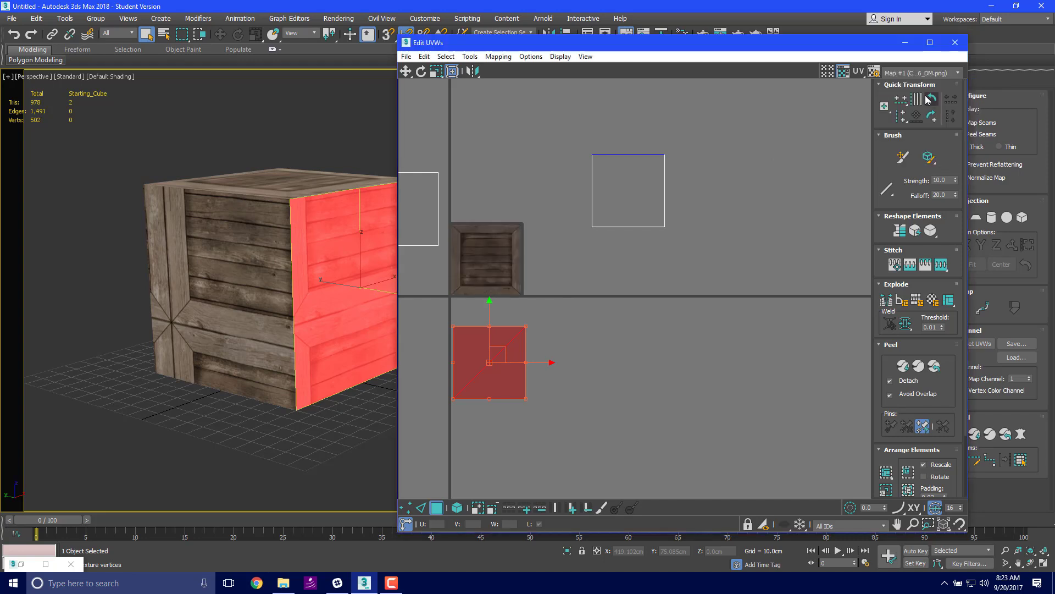
# Move the selected face's UVs over the lower-right corner of the crate texture and scale them down to about half size
pyautogui.moveTo(579, 329); pyautogui.dragTo(721, 360, button='middle')
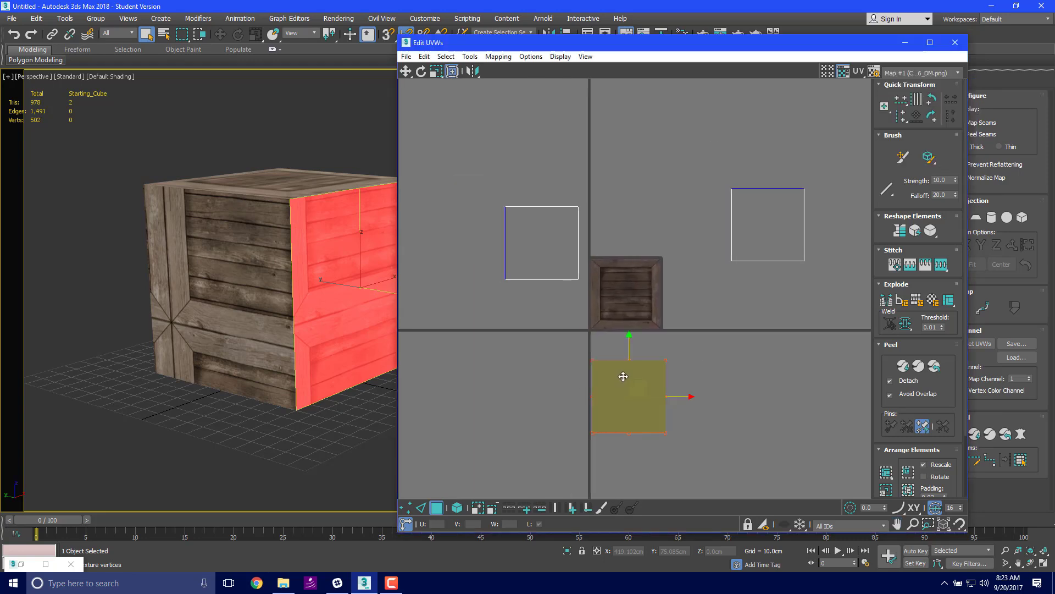
pyautogui.scroll(3, 624, 374)
pyautogui.keyDown('alt'); pyautogui.moveTo(282, 290); pyautogui.dragTo(148, 303, button='middle'); pyautogui.keyUp('alt')
pyautogui.moveTo(674, 401); pyautogui.dragTo(725, 292)
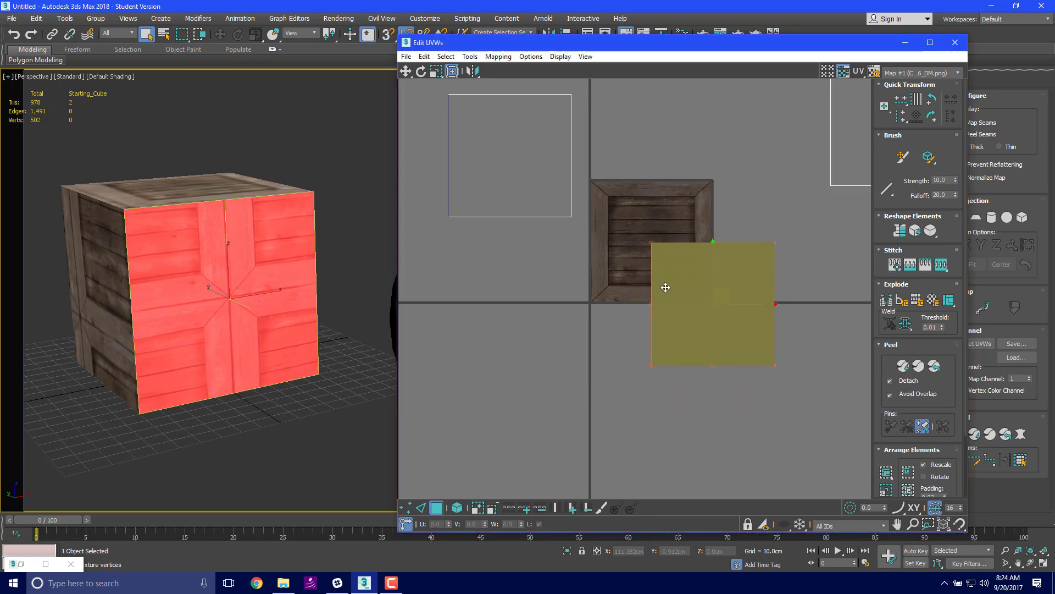
pyautogui.scroll(4, 671, 281)
pyautogui.scroll(-5, 676, 276)
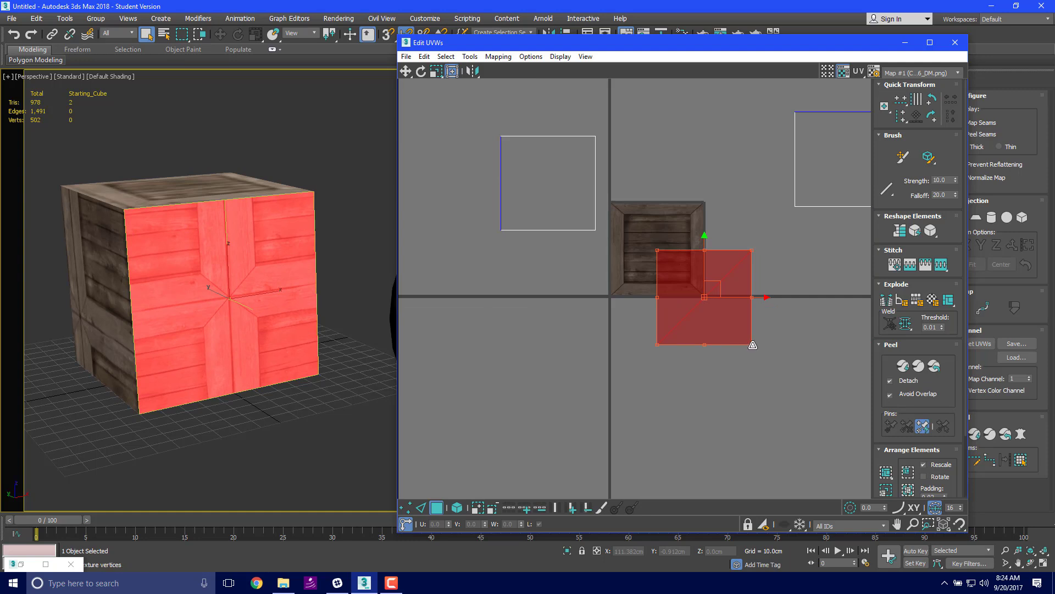
pyautogui.moveTo(752, 345); pyautogui.dragTo(703, 301)
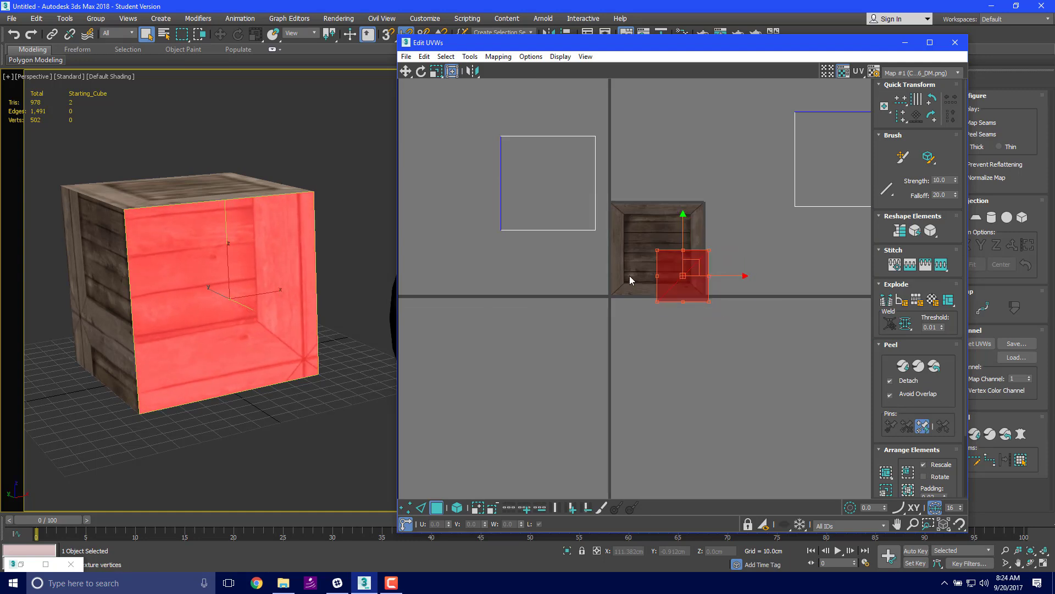
# Reposition and resize the selected UV face to fit the inner planks of the crate texture, inside the wooden frame
pyautogui.scroll(-3, 254, 254)
pyautogui.keyDown('alt'); pyautogui.moveTo(127, 282); pyautogui.dragTo(276, 325, button='middle'); pyautogui.keyUp('alt')
pyautogui.scroll(5, 555, 248)
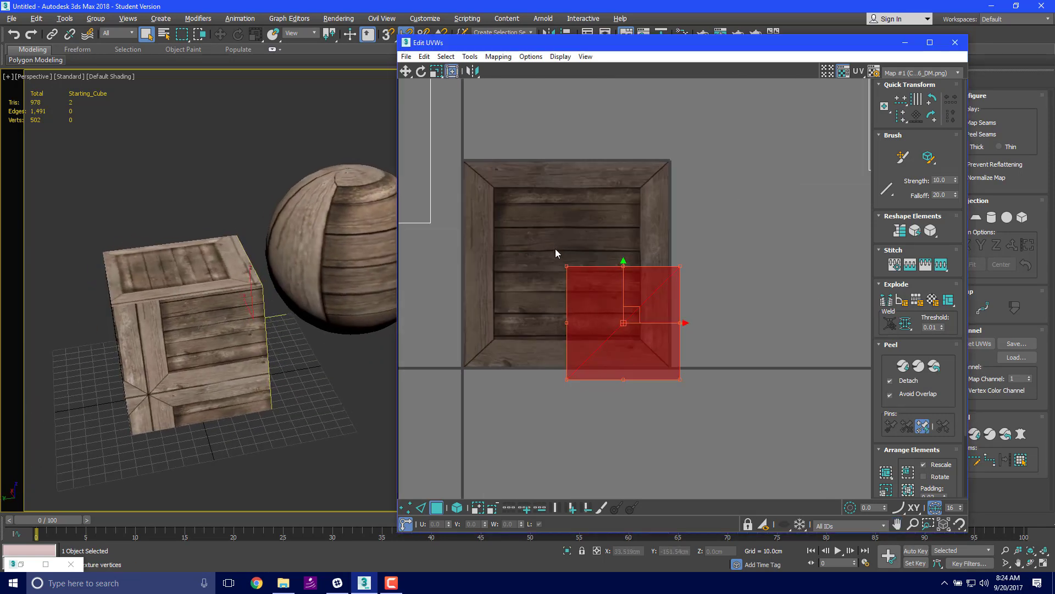
pyautogui.scroll(-2, 548, 241)
pyautogui.moveTo(547, 186); pyautogui.dragTo(572, 172, button='middle')
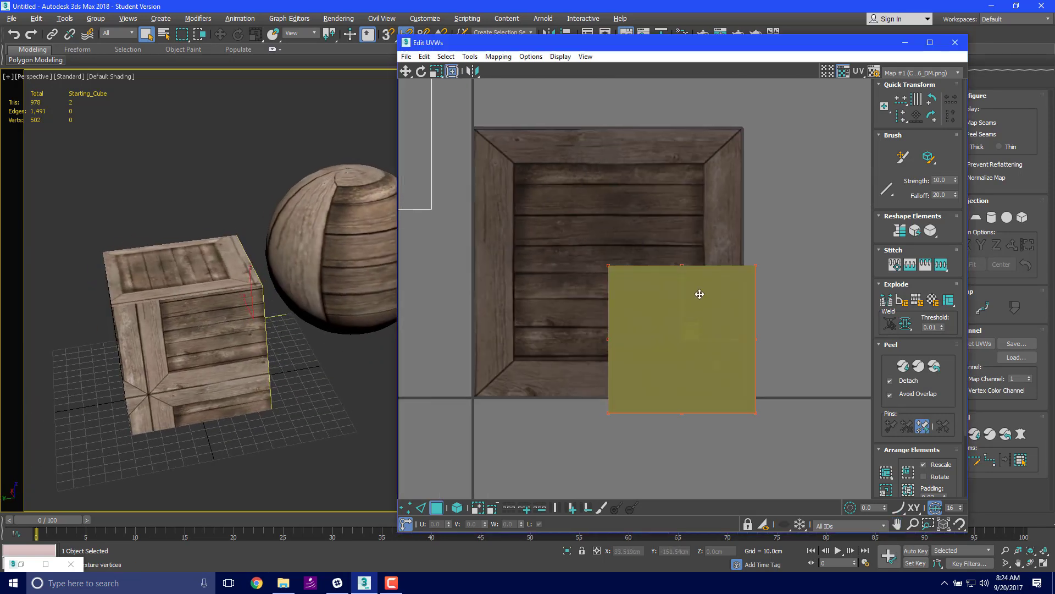
pyautogui.moveTo(695, 299); pyautogui.dragTo(615, 183)
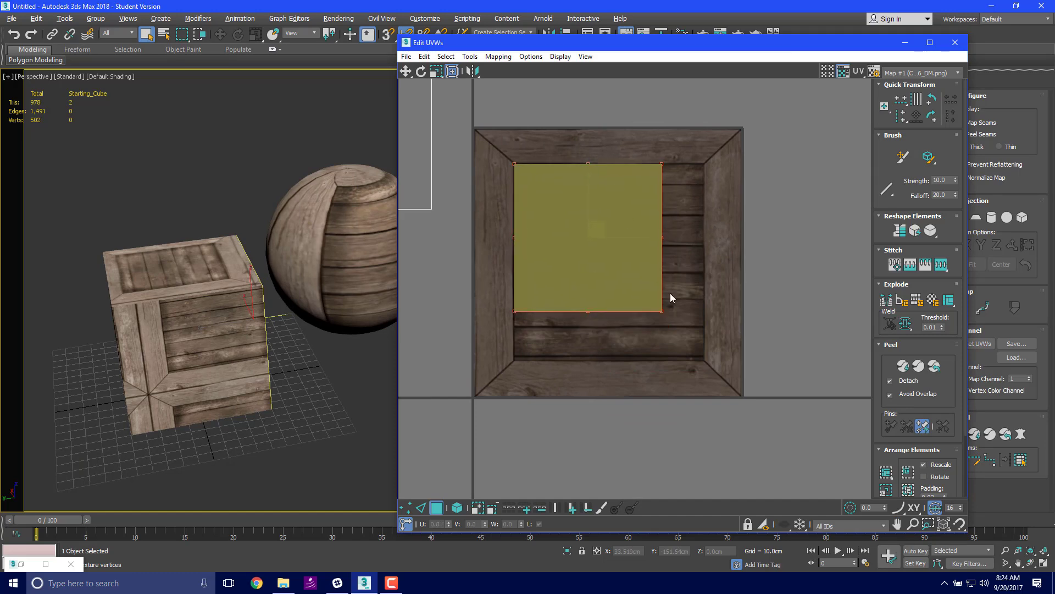
pyautogui.moveTo(662, 310); pyautogui.dragTo(700, 357)
# Clear the face selection and examine how the remapped face compares with the cube's other faces
pyautogui.keyDown('alt'); pyautogui.moveTo(271, 318); pyautogui.dragTo(256, 282, button='middle'); pyautogui.keyUp('alt')
pyautogui.click(310, 238)
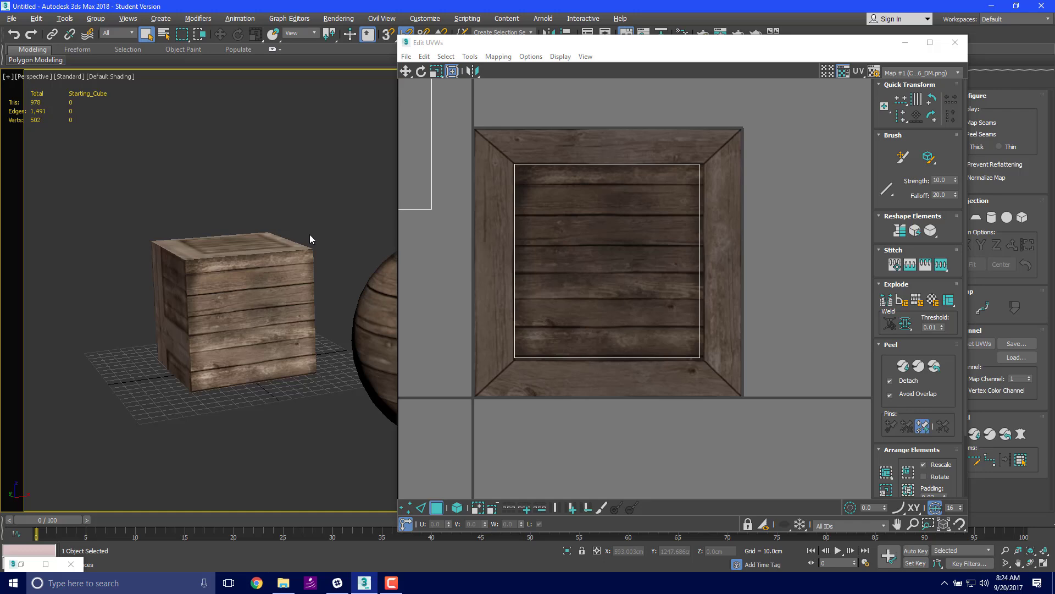
pyautogui.scroll(3, 221, 331)
pyautogui.scroll(-2, 193, 299)
pyautogui.scroll(2, 217, 309)
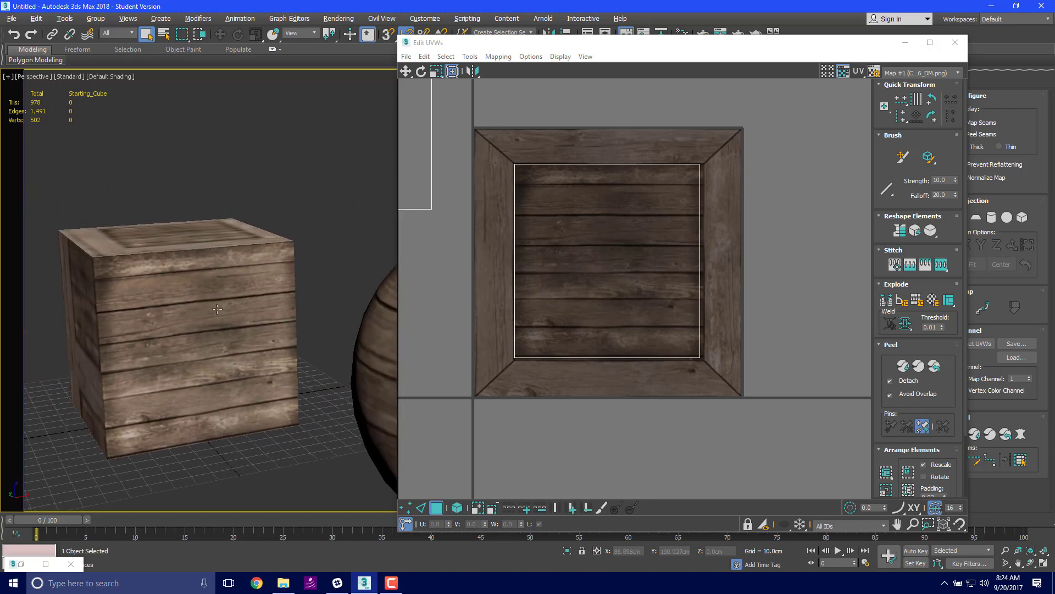
pyautogui.keyDown('alt'); pyautogui.moveTo(157, 311); pyautogui.dragTo(278, 334, button='middle'); pyautogui.keyUp('alt')
# Move the stacked UV faces at the upper left onto the crate texture, aligning their lower-right corner with that of the inner planks
pyautogui.scroll(-5, 743, 216)
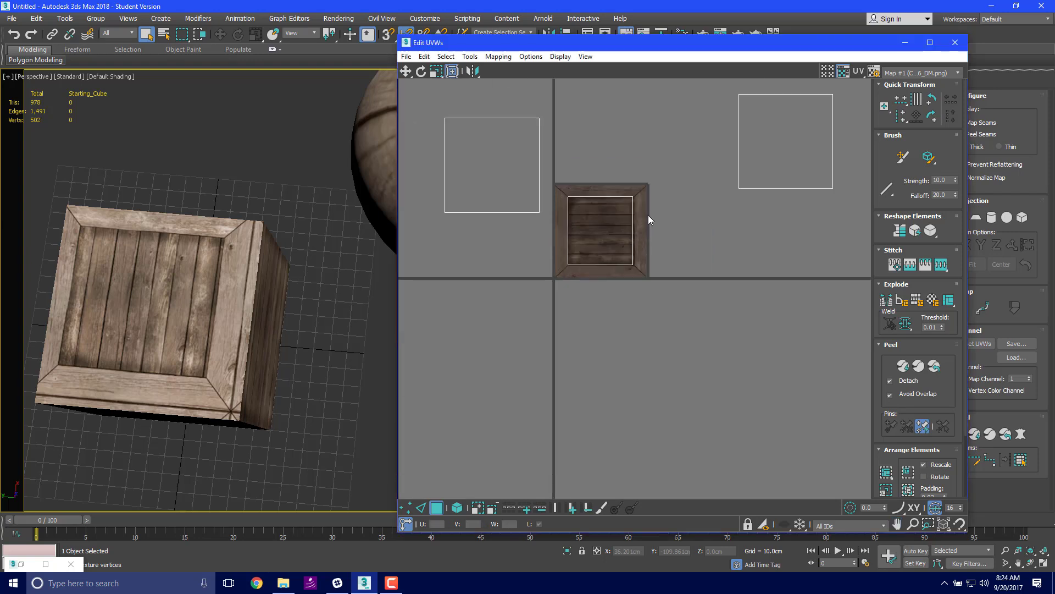
pyautogui.scroll(-3, 649, 213)
pyautogui.moveTo(537, 154); pyautogui.dragTo(606, 224)
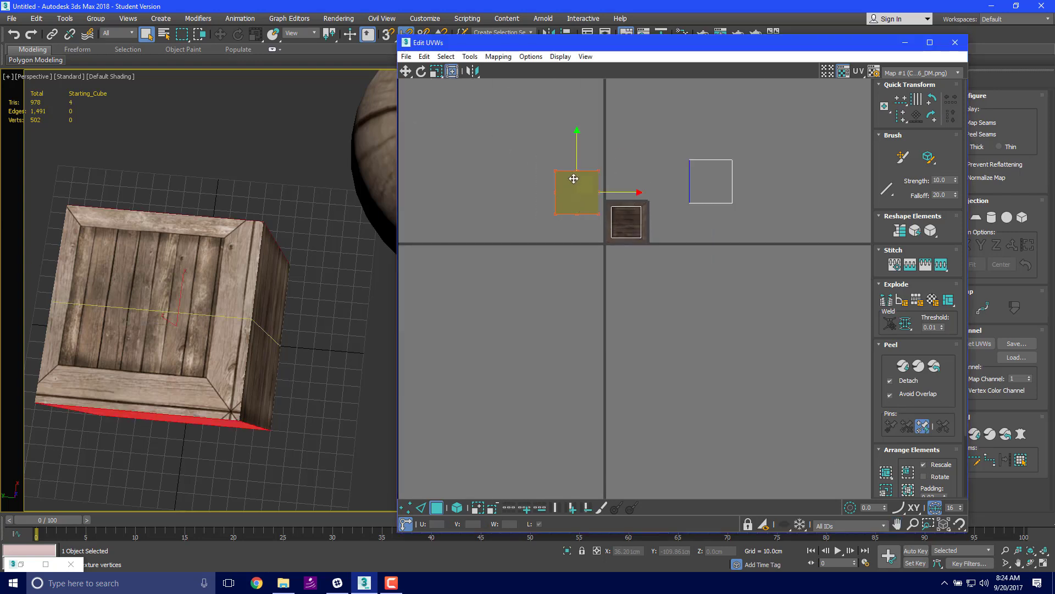
pyautogui.scroll(2, 600, 214)
pyautogui.moveTo(625, 181); pyautogui.dragTo(710, 232)
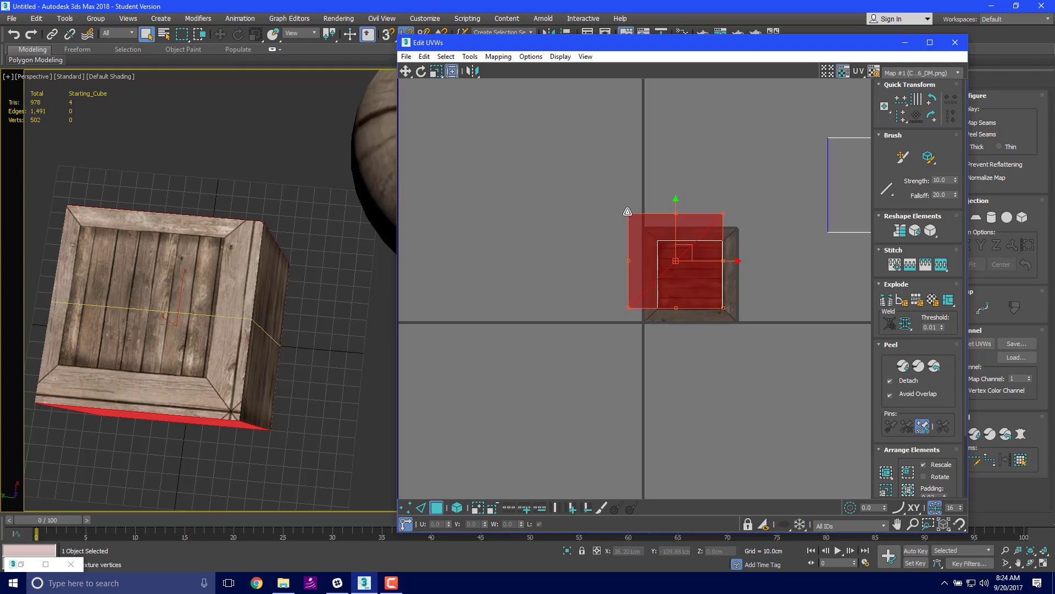
# Scale the stacked UV faces down to fit the crate texture's inner planks, check them on the cube, and clear the face selection
pyautogui.moveTo(627, 211); pyautogui.dragTo(656, 267)
pyautogui.scroll(6, 709, 268)
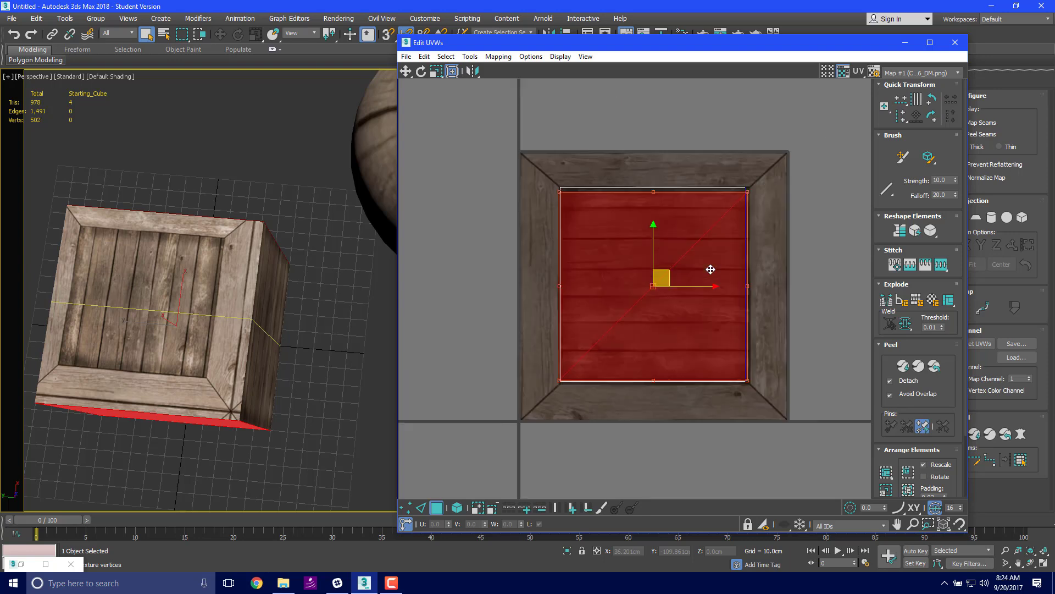
pyautogui.scroll(1, 576, 188)
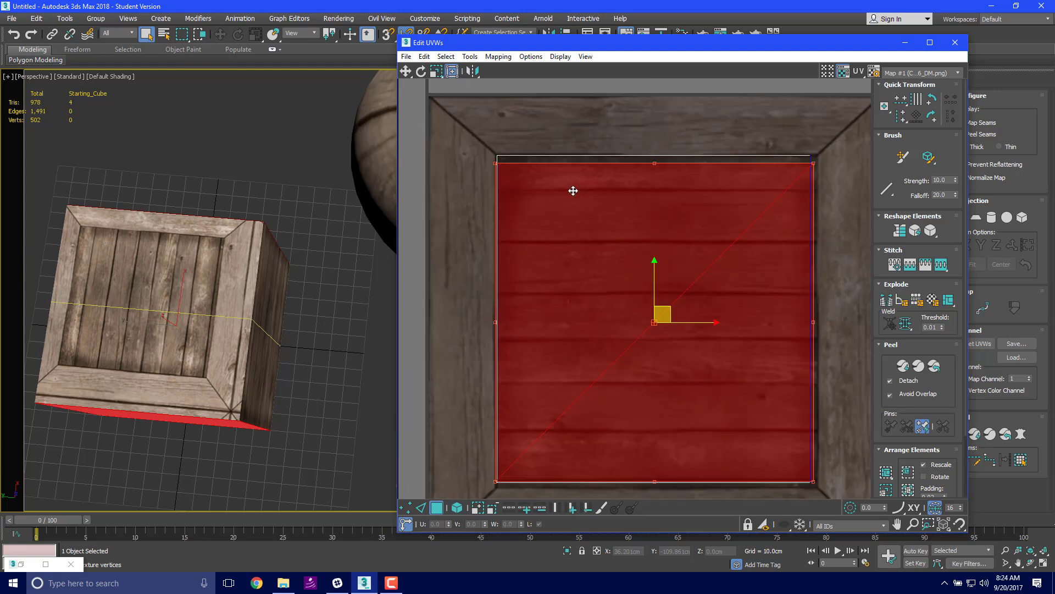
pyautogui.keyDown('alt'); pyautogui.moveTo(144, 351); pyautogui.dragTo(52, 247, button='middle'); pyautogui.keyUp('alt')
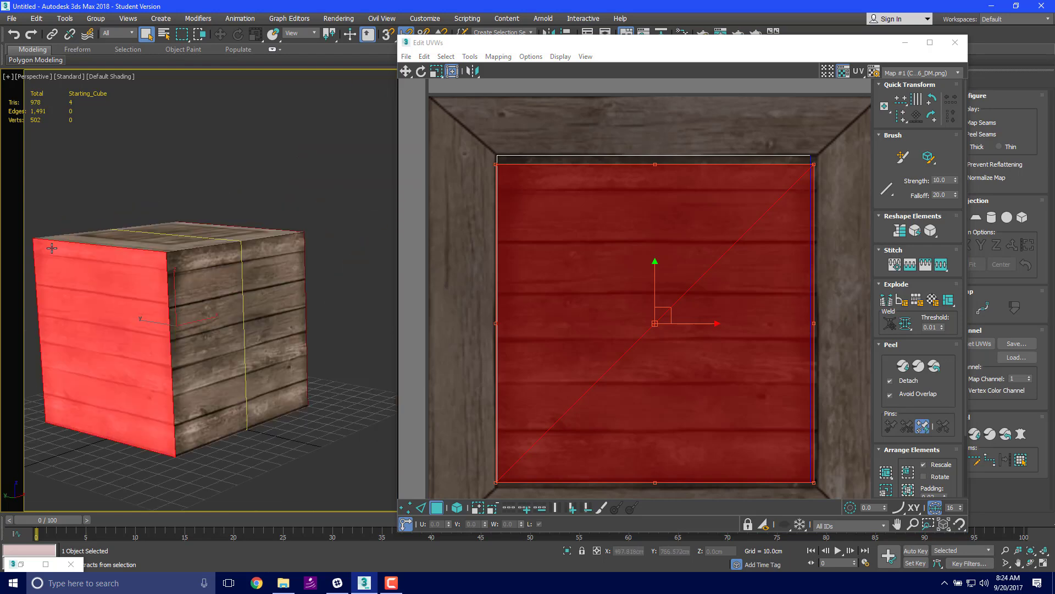
pyautogui.click(283, 183)
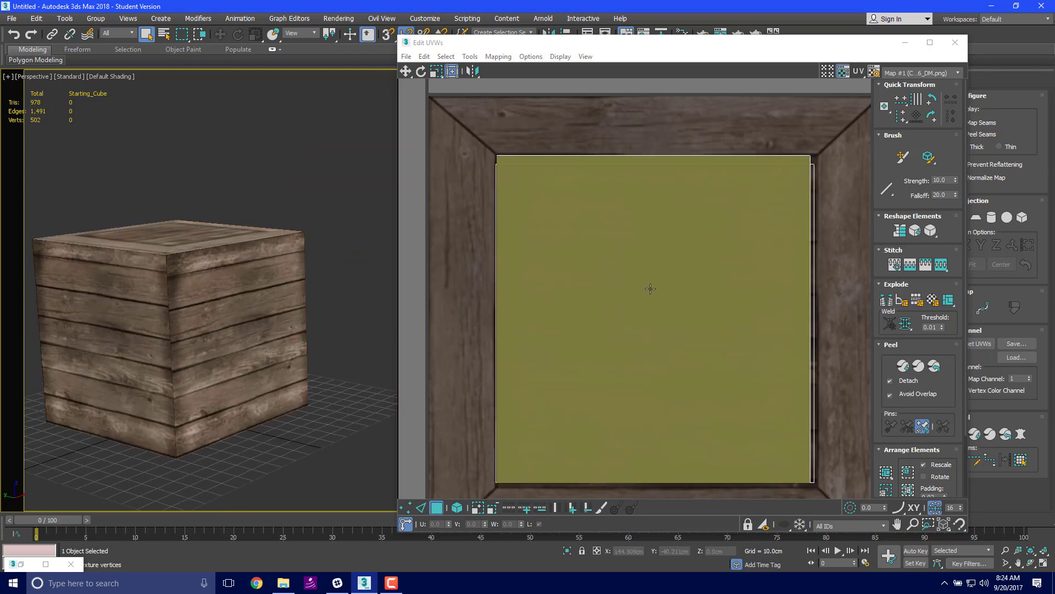
# Shift one side face's UVs slightly over the inner planks and rotate them about 90 degrees so its planks run vertically
pyautogui.click(657, 273)
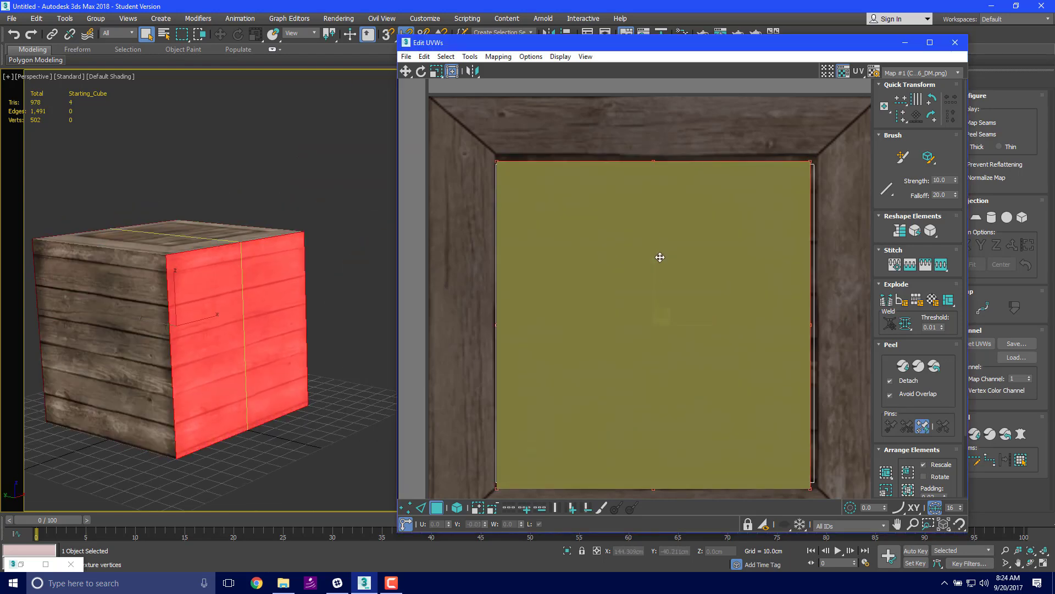
pyautogui.scroll(5, 168, 363)
pyautogui.scroll(-3, 168, 363)
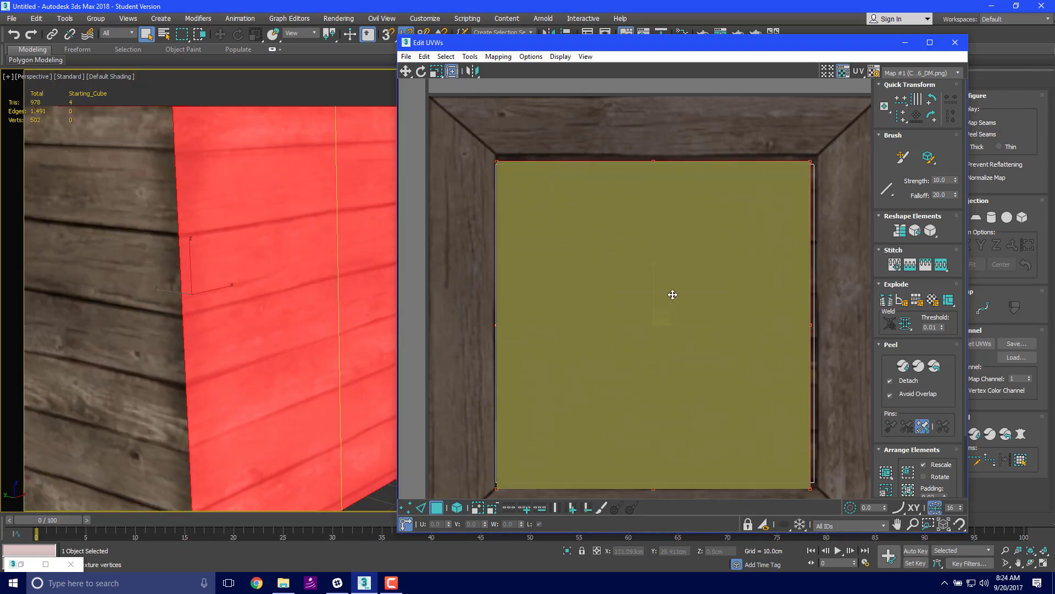
pyautogui.moveTo(668, 239); pyautogui.dragTo(672, 240)
pyautogui.moveTo(358, 318); pyautogui.dragTo(274, 225, button='middle')
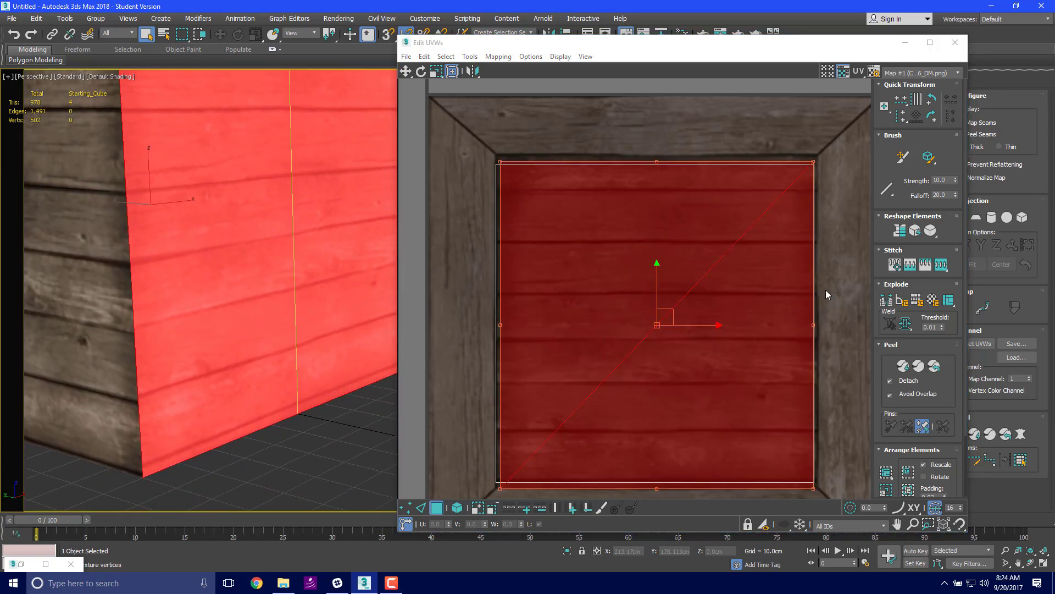
pyautogui.moveTo(658, 160); pyautogui.dragTo(863, 330)
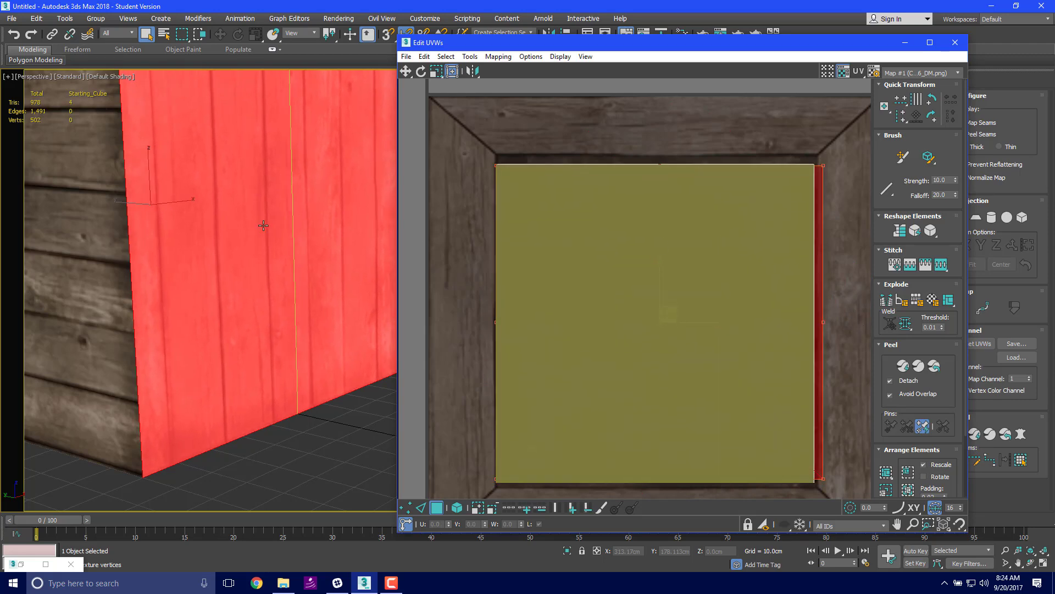
# Move the remaining stacked UV faces onto the crate texture and scale them down to fit the inner planks
pyautogui.scroll(-5, 264, 225)
pyautogui.keyDown('alt'); pyautogui.moveTo(170, 222); pyautogui.dragTo(110, 222, button='middle'); pyautogui.keyUp('alt')
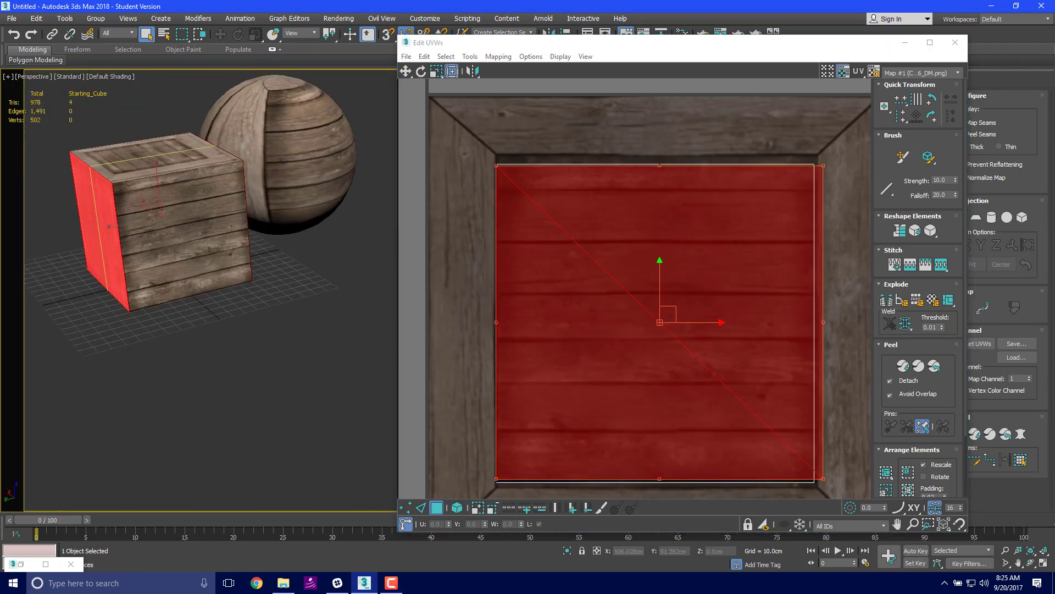
pyautogui.keyDown('alt'); pyautogui.moveTo(85, 262); pyautogui.dragTo(236, 206, button='middle'); pyautogui.keyUp('alt')
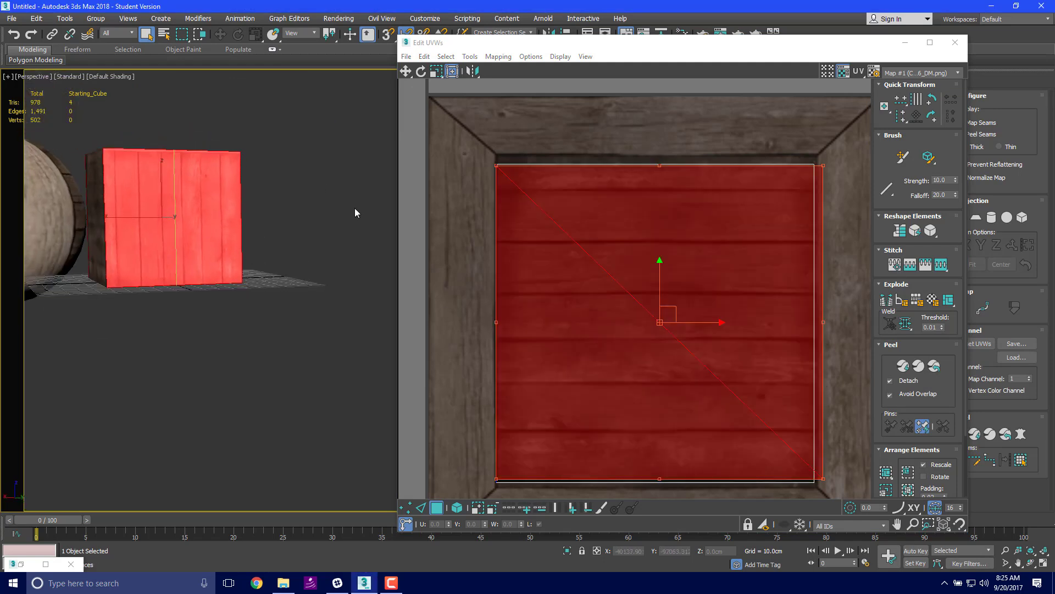
pyautogui.moveTo(355, 208); pyautogui.dragTo(383, 235, button='middle')
pyautogui.scroll(-5, 670, 225)
pyautogui.moveTo(806, 102); pyautogui.dragTo(629, 214, button='middle')
pyautogui.moveTo(616, 167); pyautogui.dragTo(853, 368)
pyautogui.moveTo(695, 285); pyautogui.dragTo(524, 350)
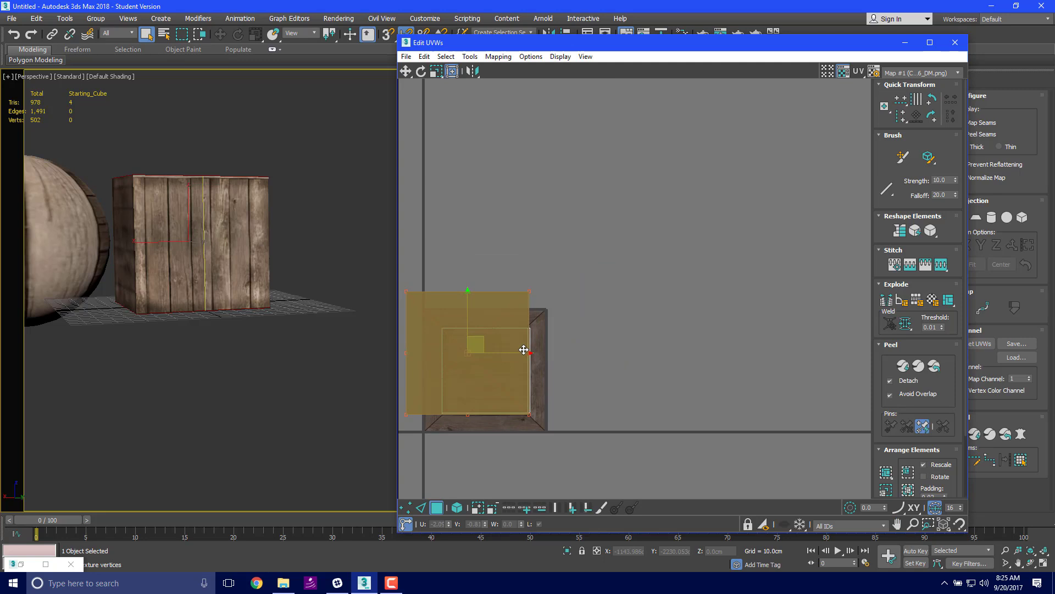
pyautogui.moveTo(406, 291); pyautogui.dragTo(476, 337)
# Move the top face's UVs off the crate texture, narrow them into a strip, and stretch the strip vertically
pyautogui.keyDown('alt'); pyautogui.moveTo(212, 242); pyautogui.dragTo(367, 139, button='middle'); pyautogui.keyUp('alt')
pyautogui.scroll(5, 341, 157)
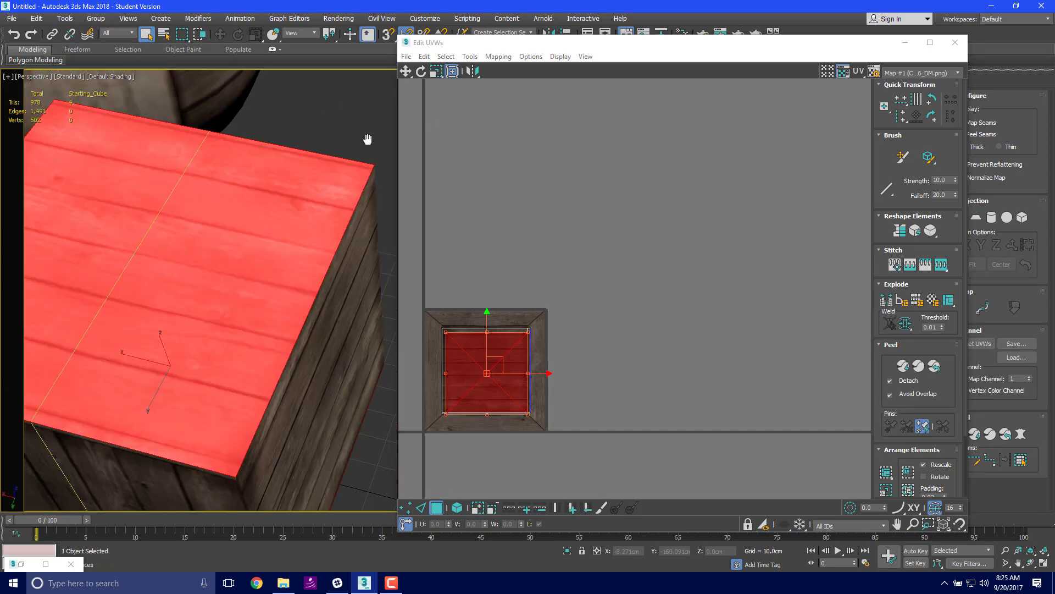
pyautogui.scroll(-3, 367, 139)
pyautogui.moveTo(453, 370); pyautogui.dragTo(640, 270)
pyautogui.keyDown('alt'); pyautogui.moveTo(133, 204); pyautogui.dragTo(224, 189, button='middle'); pyautogui.keyUp('alt')
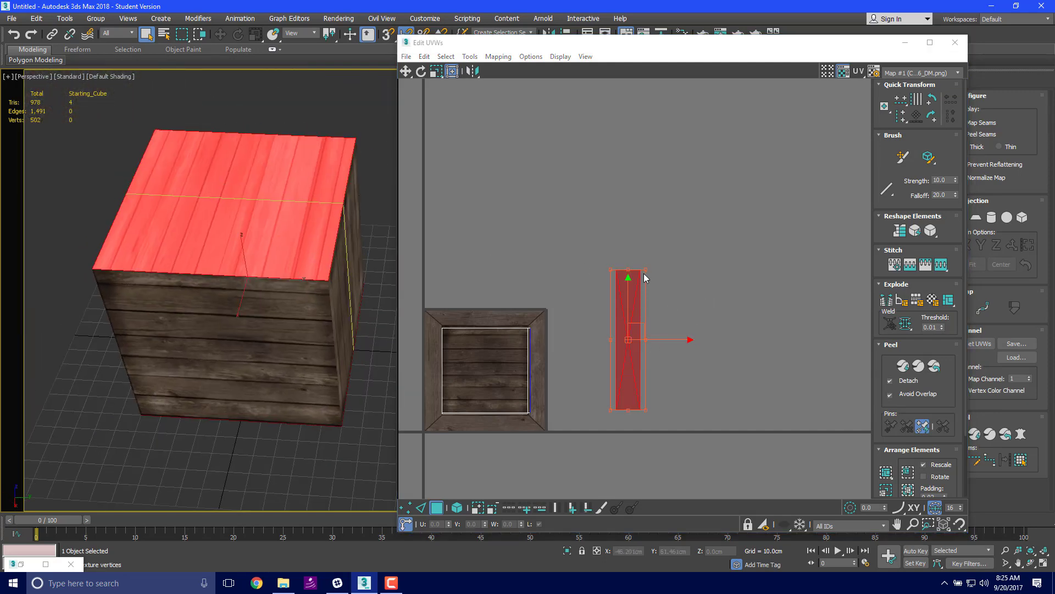
pyautogui.moveTo(645, 267); pyautogui.dragTo(646, 49)
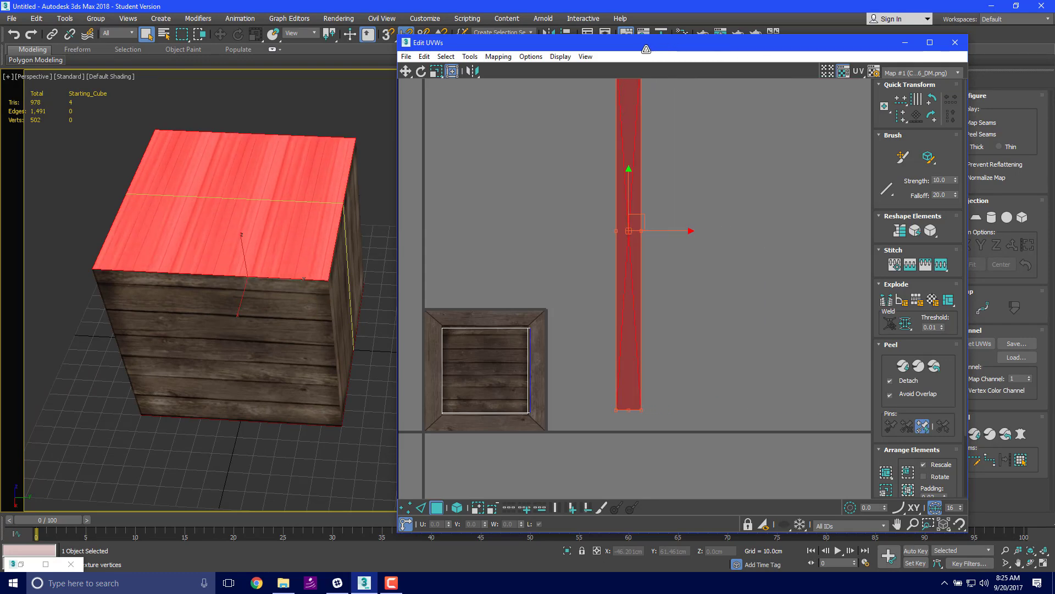
# Examine the stretched wood texture on the cube's top face with the face deselected, and reselect its UV strip
pyautogui.keyDown('alt'); pyautogui.moveTo(131, 323); pyautogui.dragTo(177, 344, button='middle'); pyautogui.keyUp('alt')
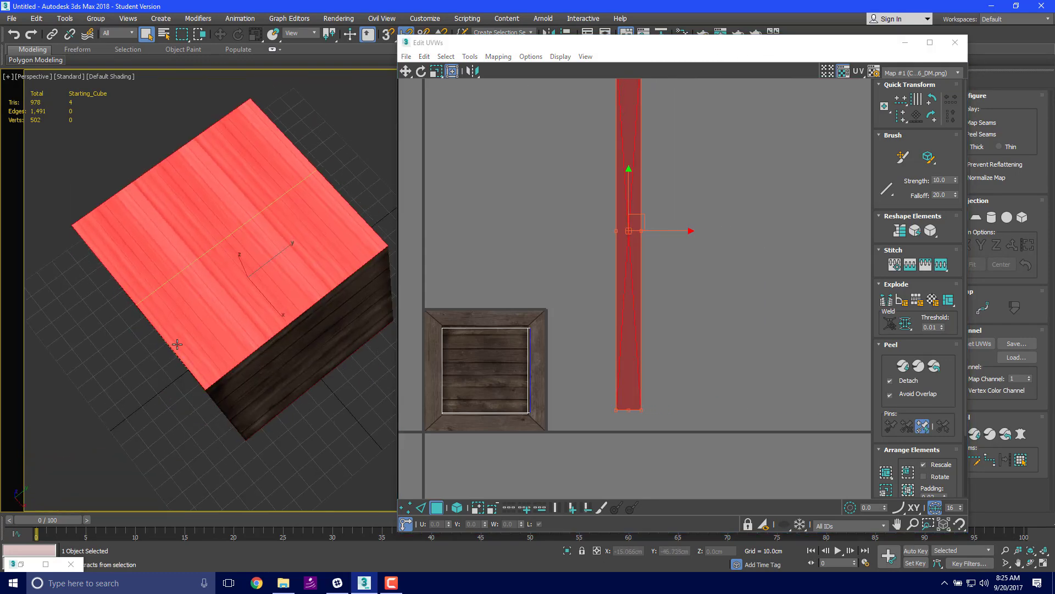
pyautogui.click(339, 124)
pyautogui.keyDown('alt'); pyautogui.moveTo(106, 344); pyautogui.dragTo(216, 253, button='middle'); pyautogui.keyUp('alt')
pyautogui.scroll(5, 216, 253)
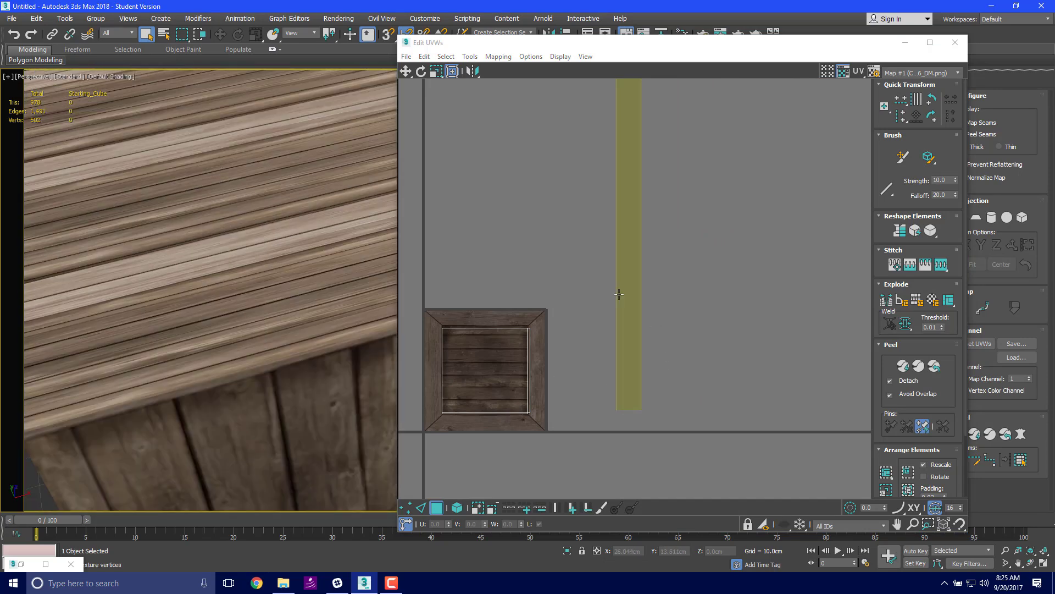
pyautogui.click(619, 294)
pyautogui.scroll(-5, 660, 271)
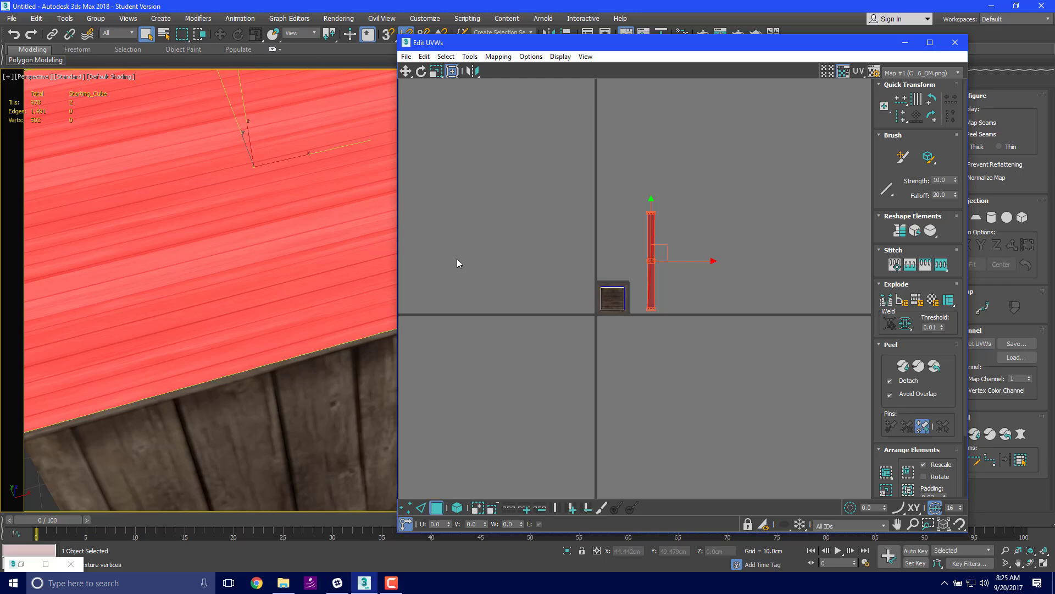
pyautogui.scroll(-5, 132, 314)
pyautogui.keyDown('alt'); pyautogui.moveTo(133, 313); pyautogui.dragTo(158, 308, button='middle'); pyautogui.keyUp('alt')
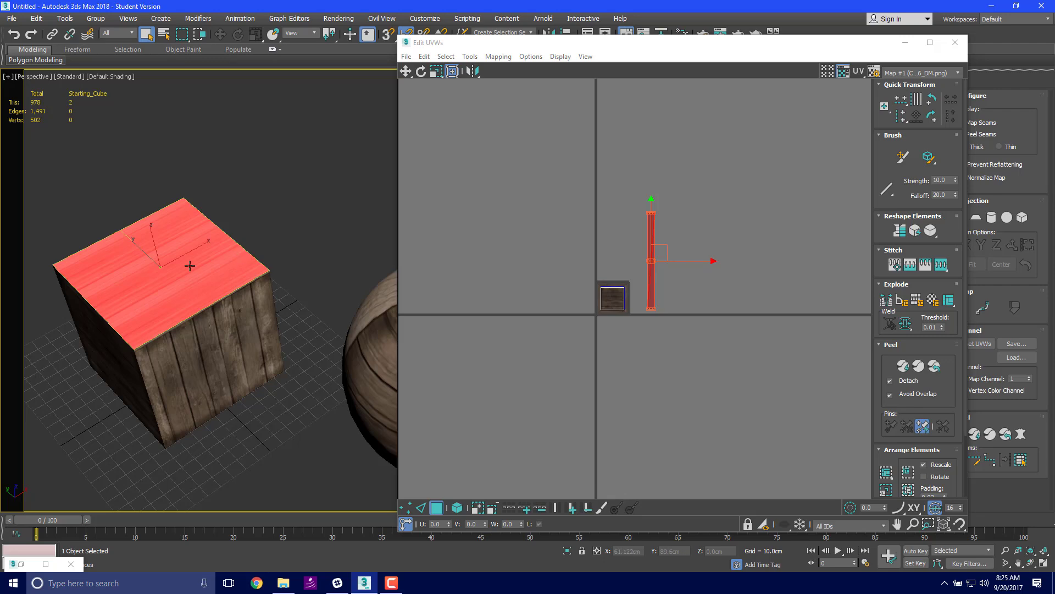
pyautogui.keyDown('alt'); pyautogui.moveTo(100, 340); pyautogui.dragTo(247, 380, button='middle'); pyautogui.keyUp('alt')
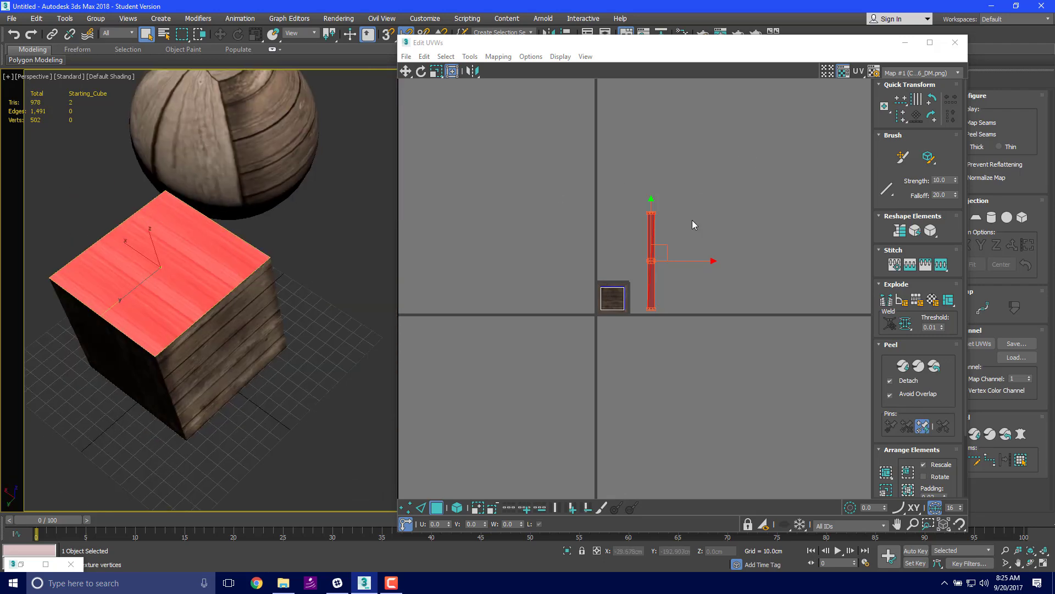
pyautogui.scroll(8, 654, 218)
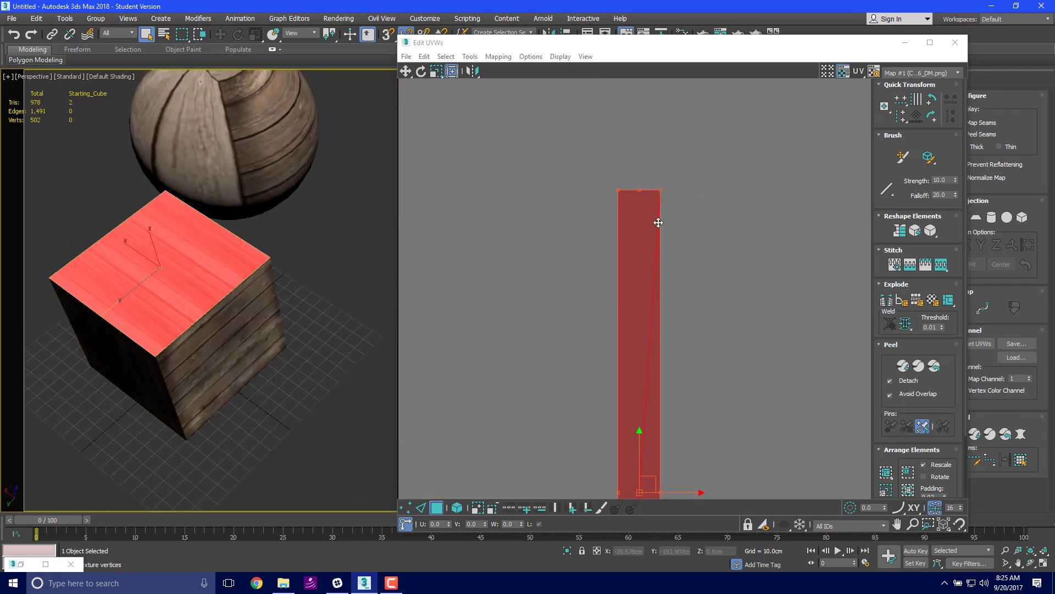
pyautogui.moveTo(158, 335); pyautogui.dragTo(275, 332, button='middle')
pyautogui.scroll(-5, 214, 278)
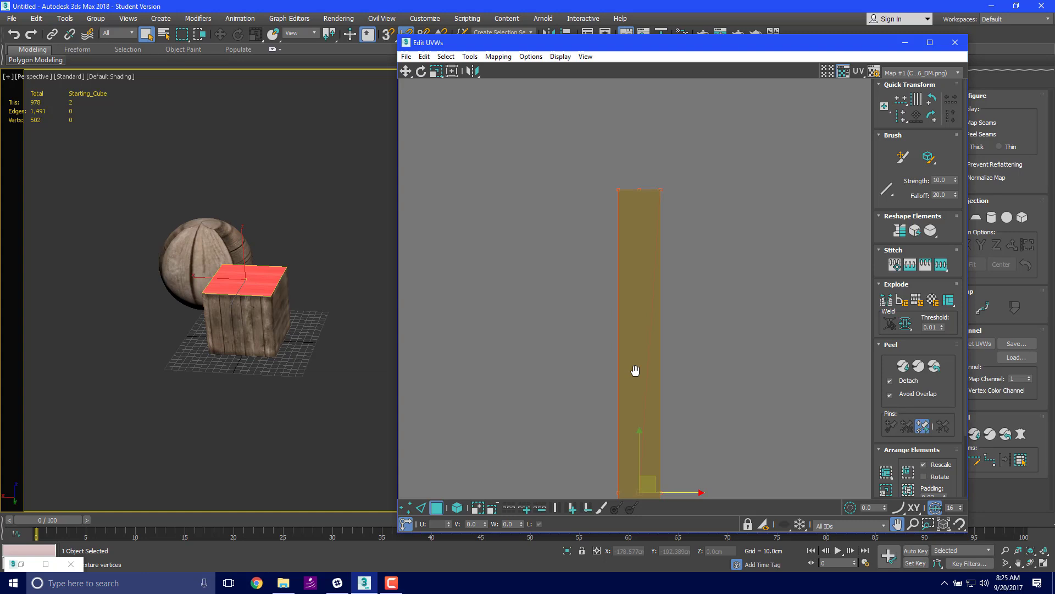
# Move one square UV face above the crate texture, shift another partly over the texture's frame, and rotate that one about 45 degrees
pyautogui.moveTo(634, 370); pyautogui.dragTo(628, 287, button='middle')
pyautogui.scroll(-3, 629, 288)
pyautogui.keyDown('alt'); pyautogui.moveTo(312, 351); pyautogui.dragTo(278, 312, button='middle'); pyautogui.keyUp('alt')
pyautogui.moveTo(644, 402); pyautogui.dragTo(672, 299, button='middle')
pyautogui.moveTo(370, 347); pyautogui.dragTo(552, 228)
pyautogui.moveTo(530, 429); pyautogui.dragTo(558, 421)
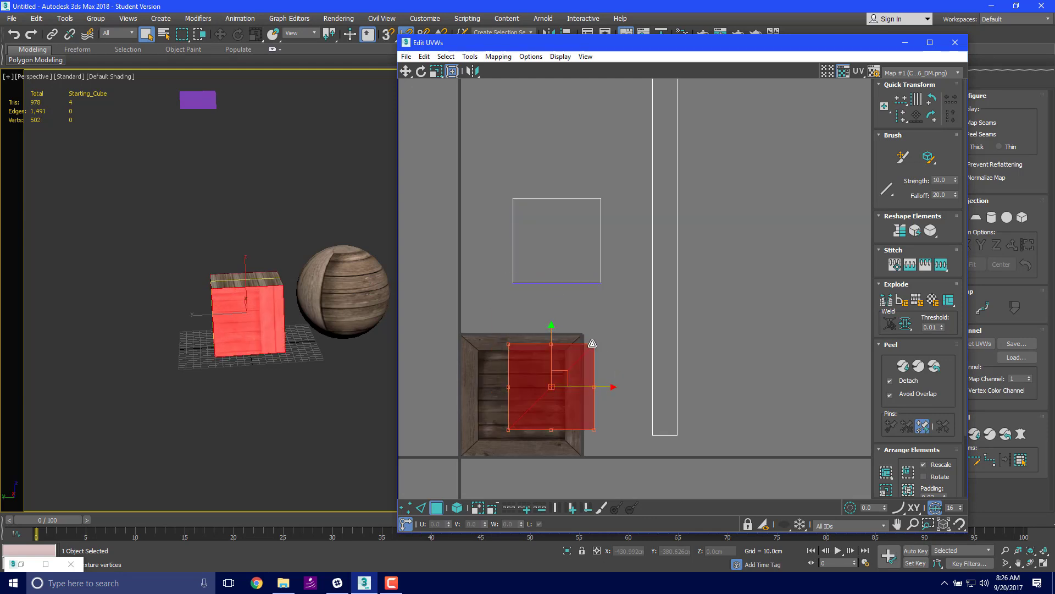
pyautogui.moveTo(552, 344); pyautogui.dragTo(592, 331)
pyautogui.moveTo(240, 300); pyautogui.dragTo(210, 311, button='middle')
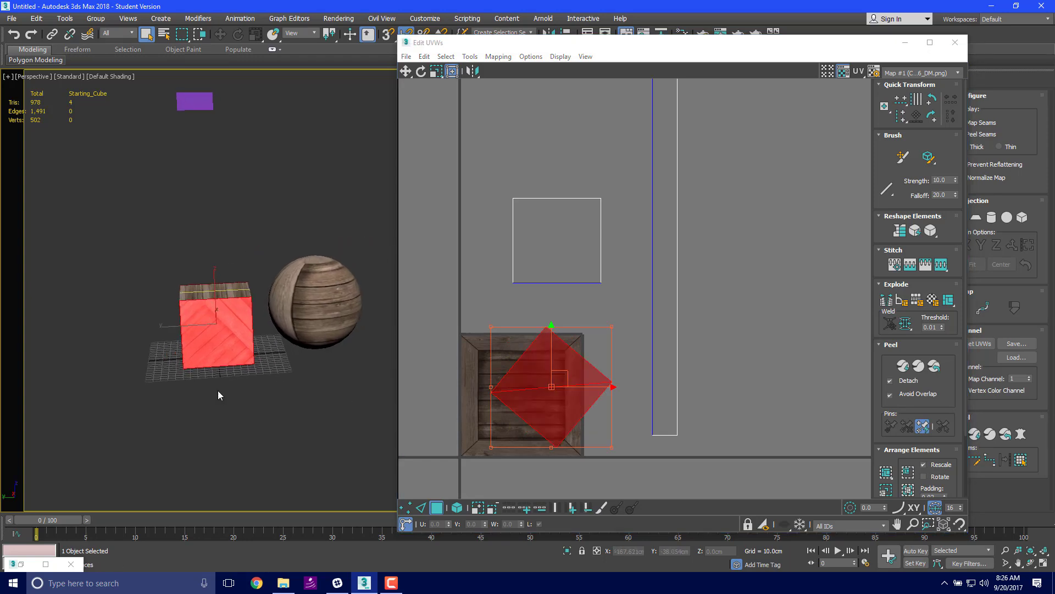
# Move the rotated UV face over the crate texture's lower-left corner and stretch it into a wide diamond that extends beyond the texture
pyautogui.scroll(5, 217, 358)
pyautogui.moveTo(569, 372); pyautogui.dragTo(515, 403)
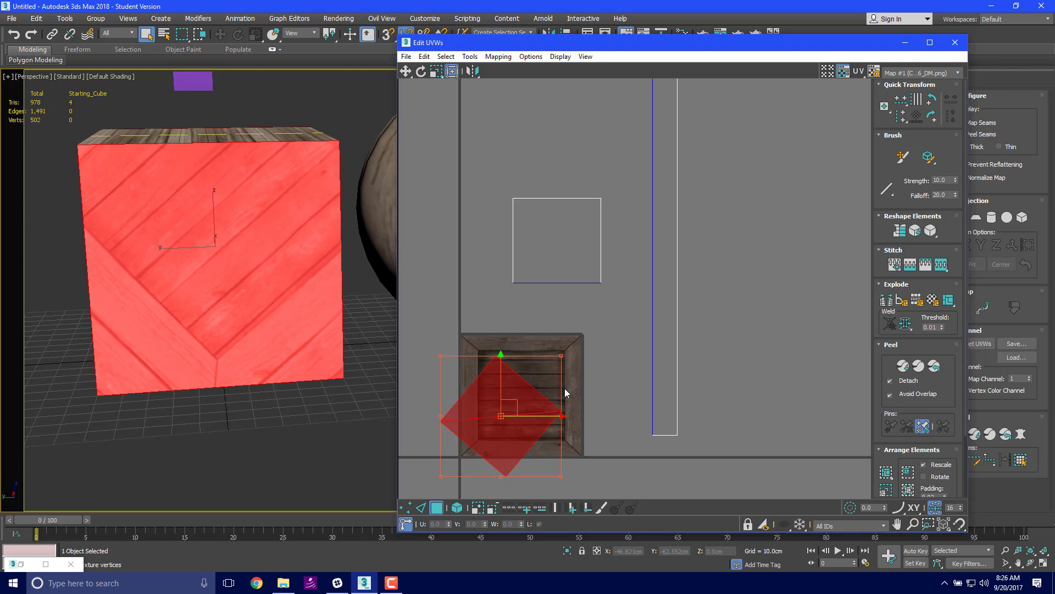
pyautogui.moveTo(561, 356); pyautogui.dragTo(860, 283)
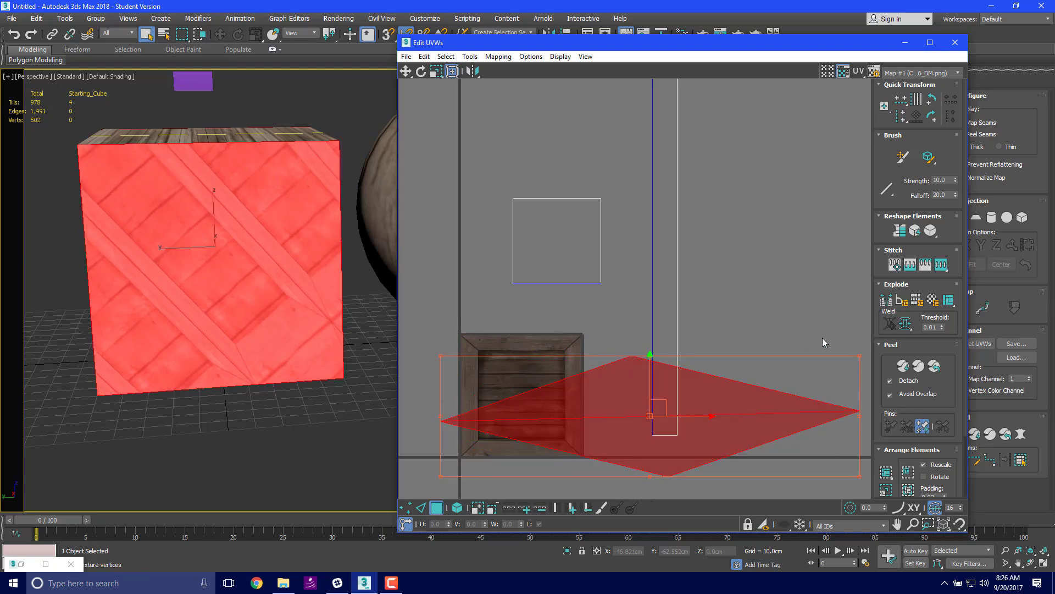
pyautogui.moveTo(862, 356); pyautogui.dragTo(835, 287)
# Clear the selection and examine how the diamond-shaped UVs repeat the crate texture diagonally across the cube's side
pyautogui.keyDown('alt'); pyautogui.moveTo(232, 374); pyautogui.dragTo(318, 453, button='middle'); pyautogui.keyUp('alt')
pyautogui.click(318, 452)
pyautogui.keyDown('alt'); pyautogui.moveTo(334, 328); pyautogui.dragTo(392, 326, button='middle'); pyautogui.keyUp('alt')
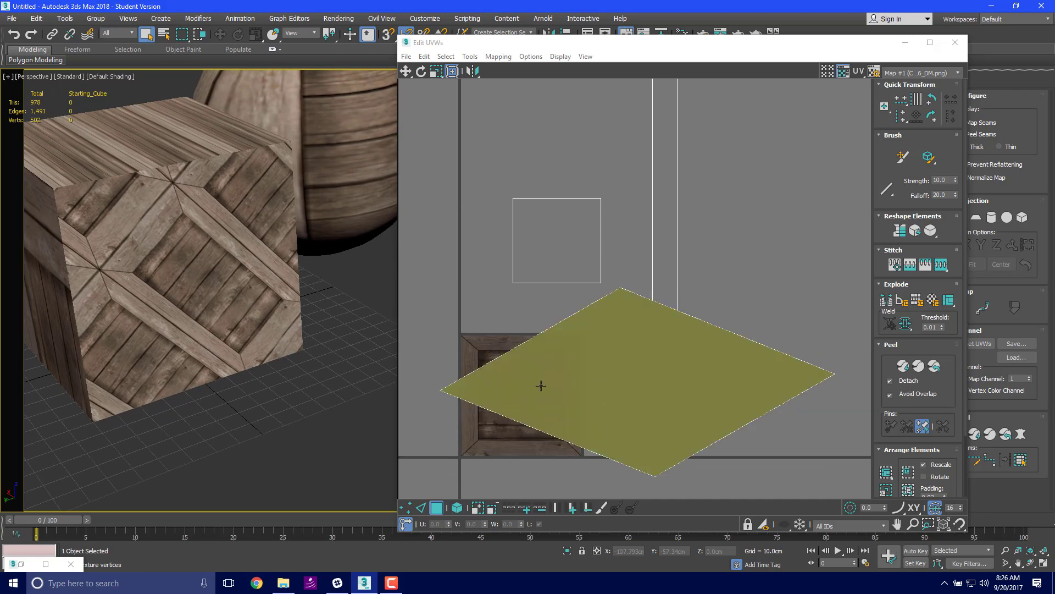
pyautogui.keyDown('alt'); pyautogui.moveTo(379, 335); pyautogui.dragTo(251, 343, button='middle'); pyautogui.keyUp('alt')
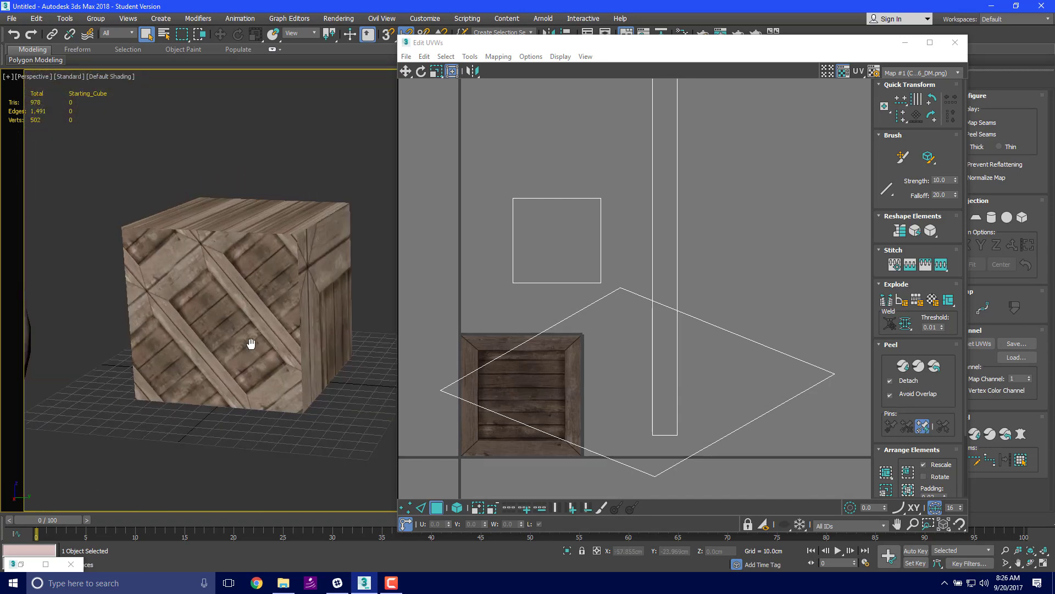
pyautogui.scroll(-3, 259, 330)
pyautogui.moveTo(625, 383); pyautogui.dragTo(623, 379, button='middle')
pyautogui.scroll(5, 561, 397)
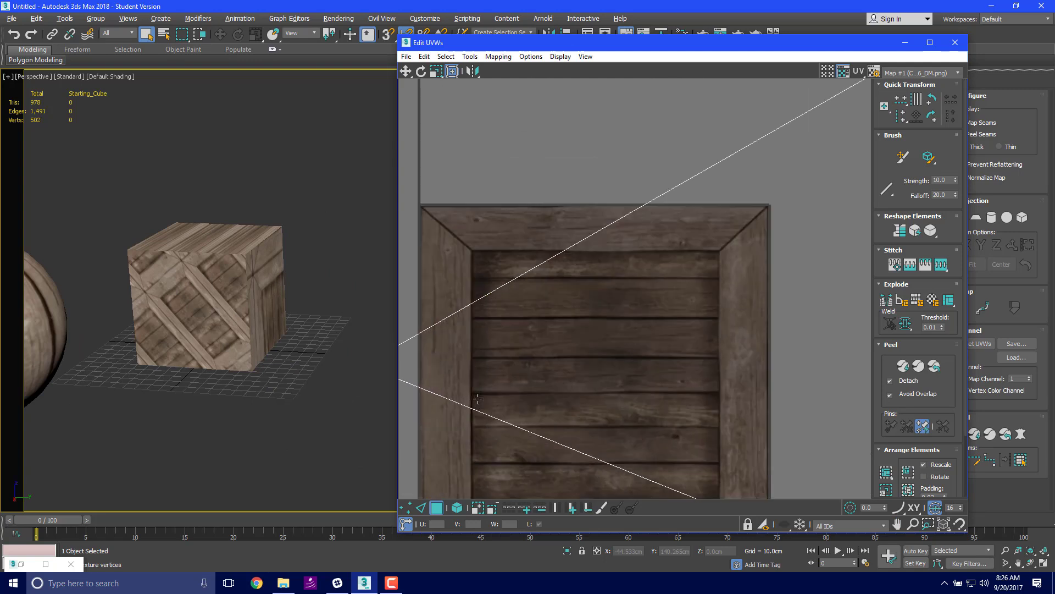
pyautogui.scroll(-5, 440, 275)
pyautogui.click(450, 280)
pyautogui.scroll(-3, 449, 281)
pyautogui.click(515, 270)
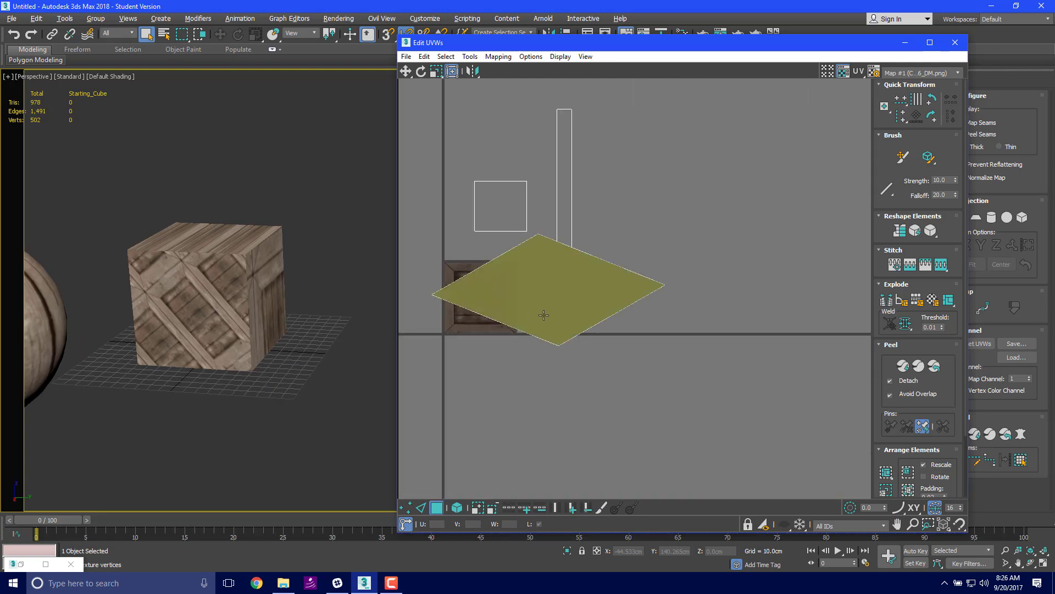
pyautogui.click(248, 213)
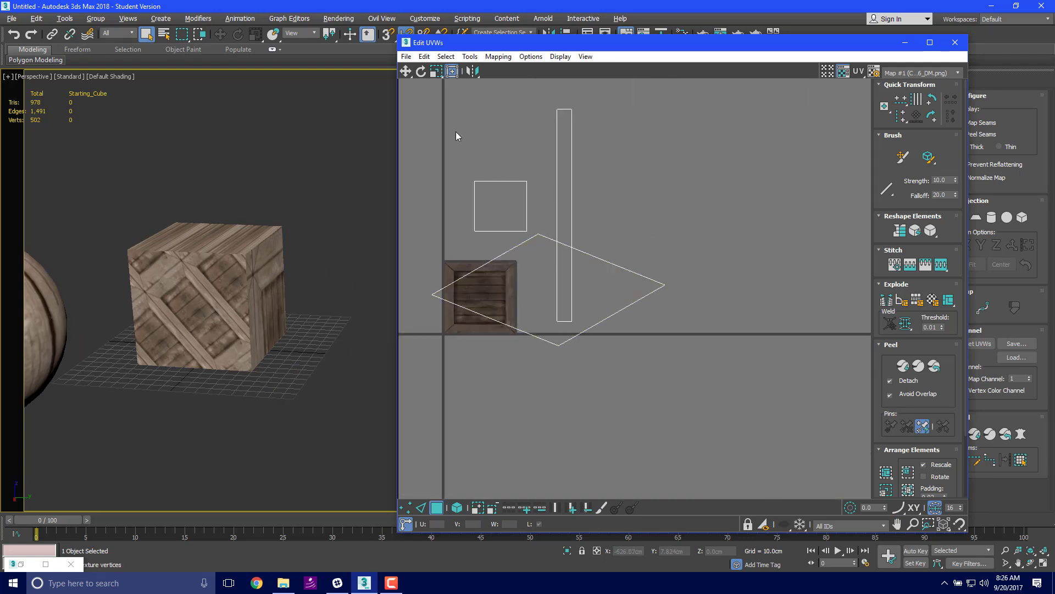
# Move all of the cube's UV faces downward together, and shift the diamond-shaped face farther down, off the crate texture
pyautogui.moveTo(456, 136); pyautogui.dragTo(641, 431)
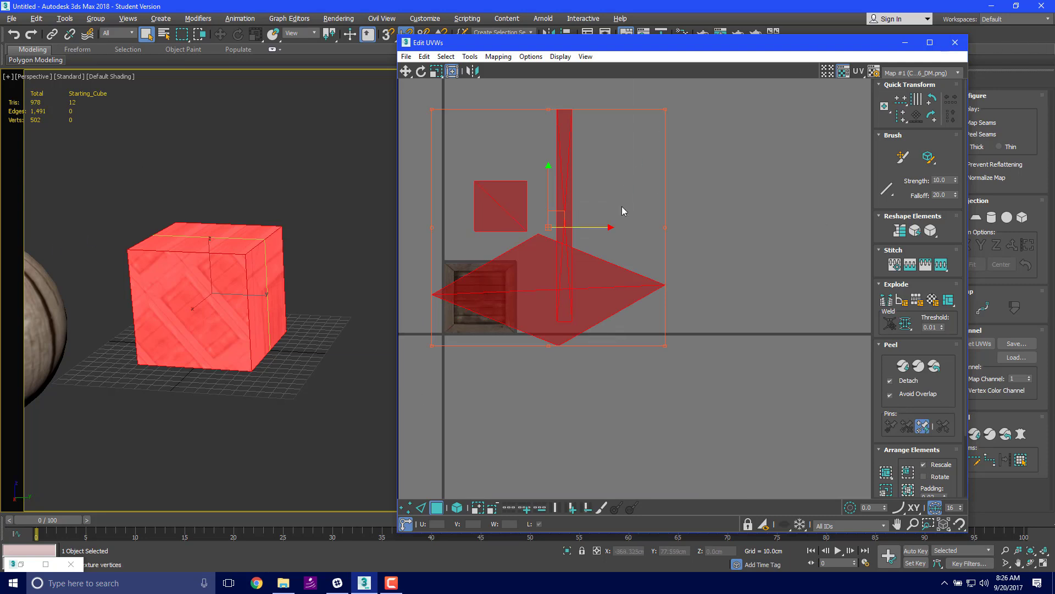
pyautogui.moveTo(535, 253); pyautogui.dragTo(547, 345)
pyautogui.click(531, 406)
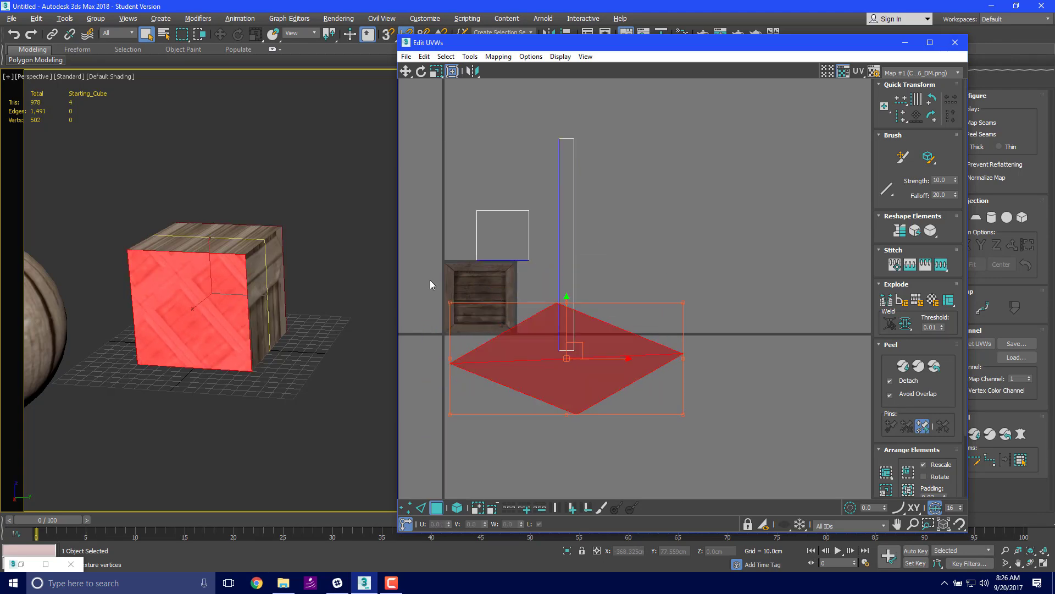
pyautogui.scroll(3, 168, 330)
pyautogui.keyDown('alt'); pyautogui.moveTo(313, 326); pyautogui.dragTo(292, 320, button='middle'); pyautogui.keyUp('alt')
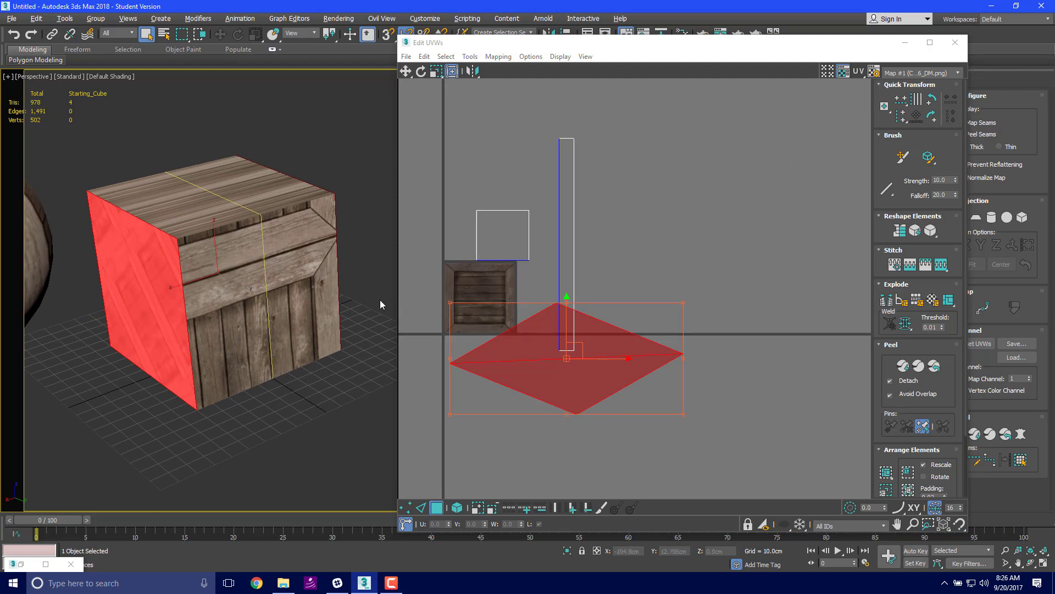